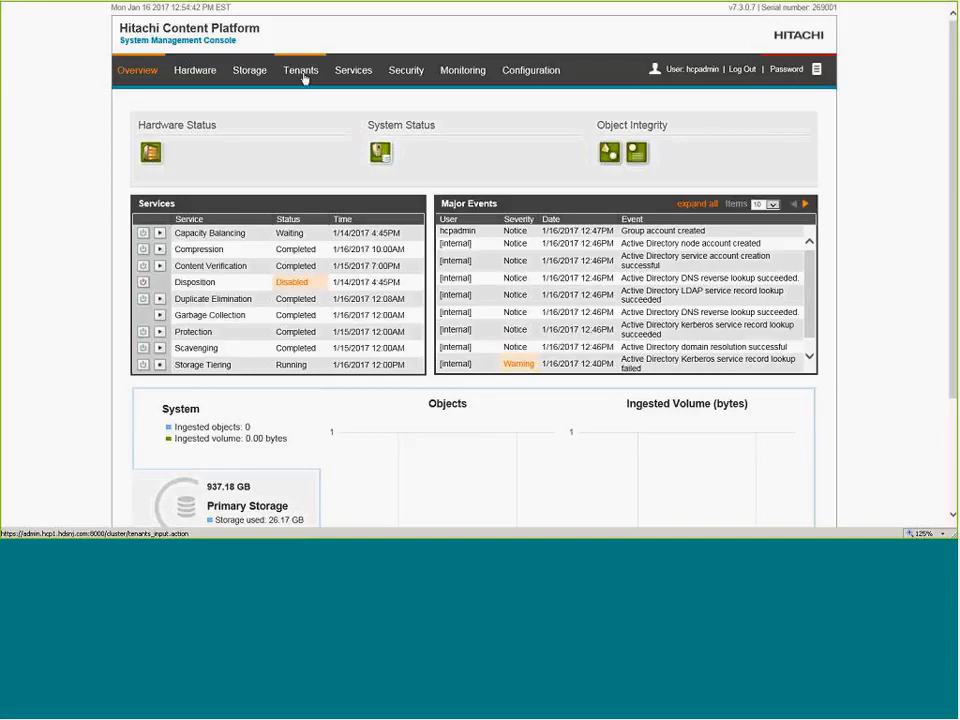
Start a new tenant named Tenant1 with a 50 GB hard quota and no namespace quota.
click(293, 75)
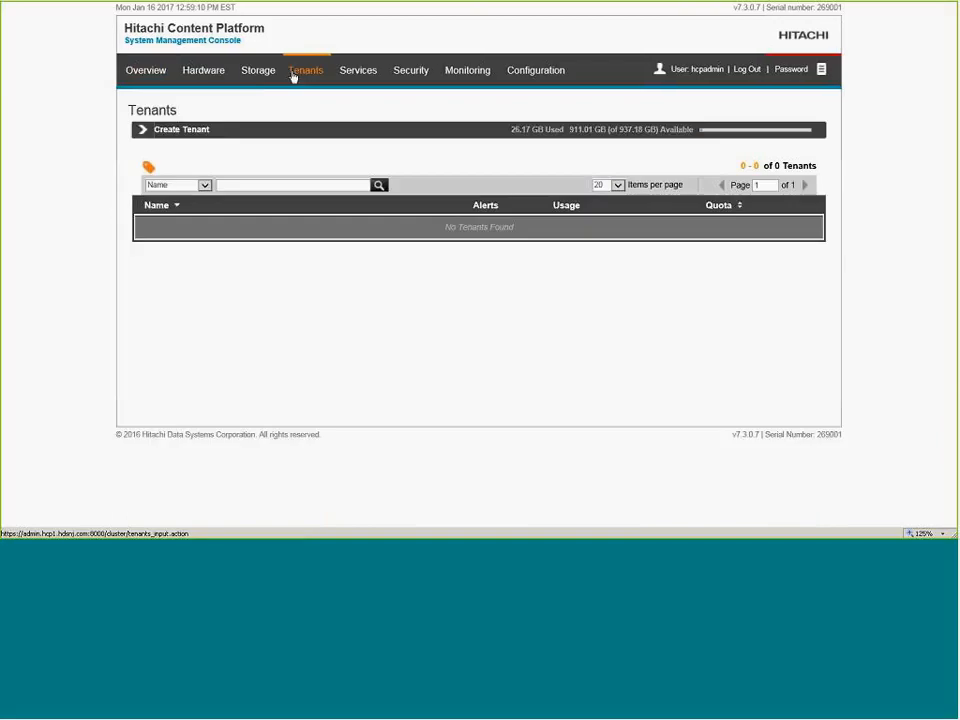
click(186, 131)
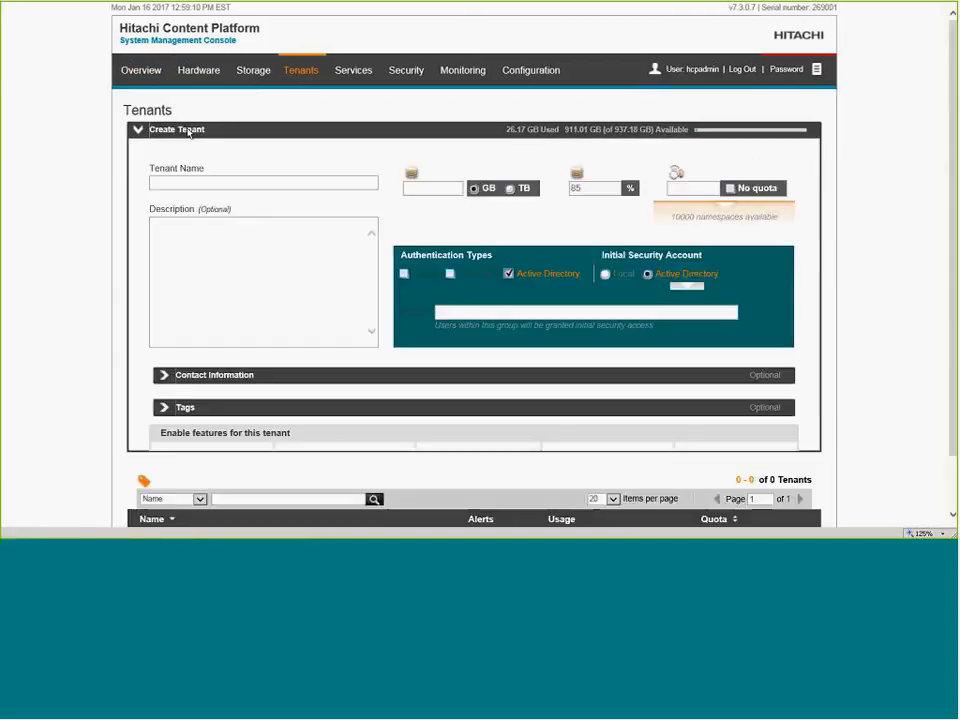
click(189, 182)
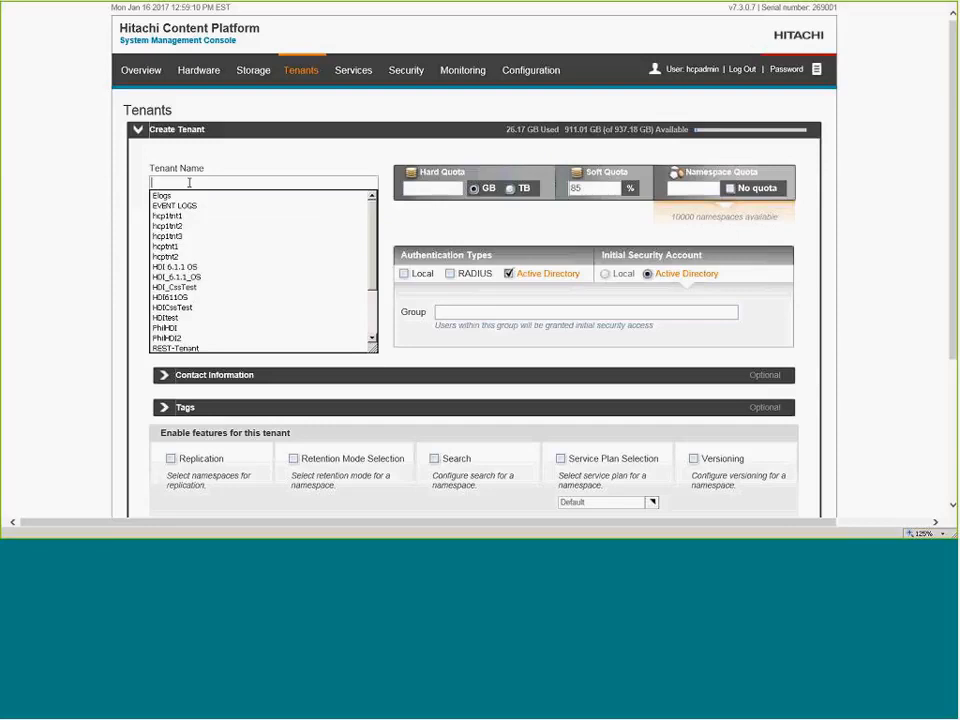
text(Tenant)
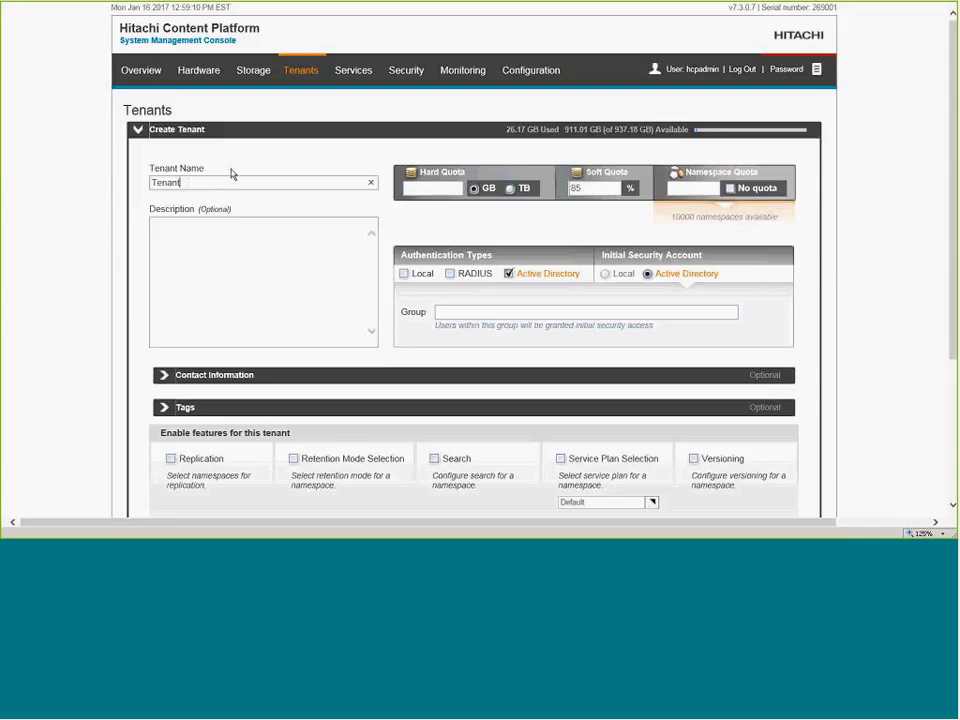
text(1)
click(427, 187)
text(50)
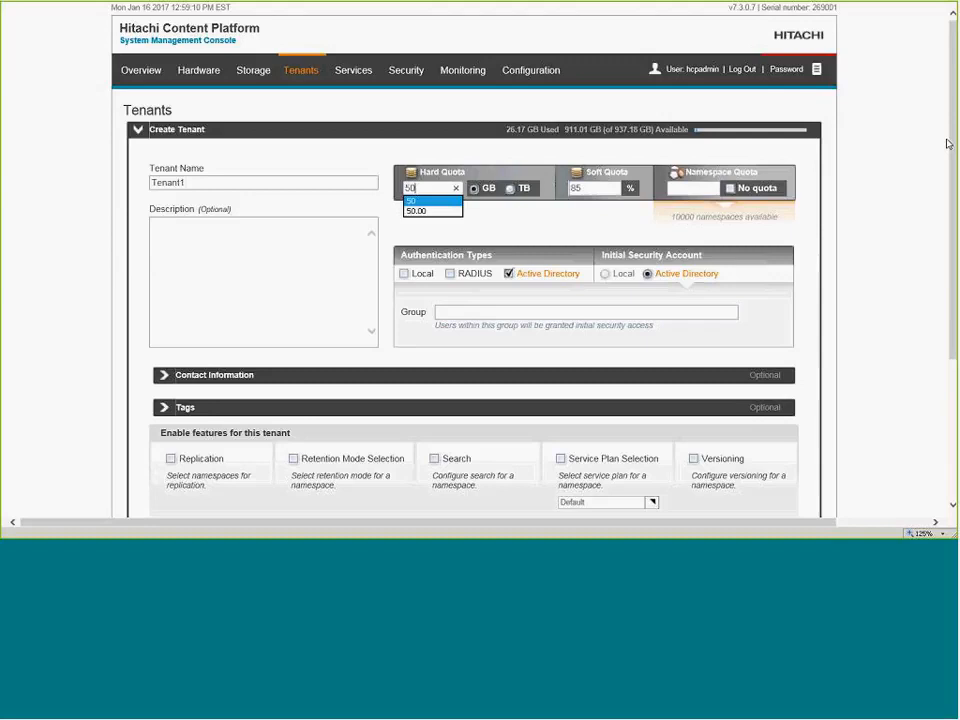
click(685, 190)
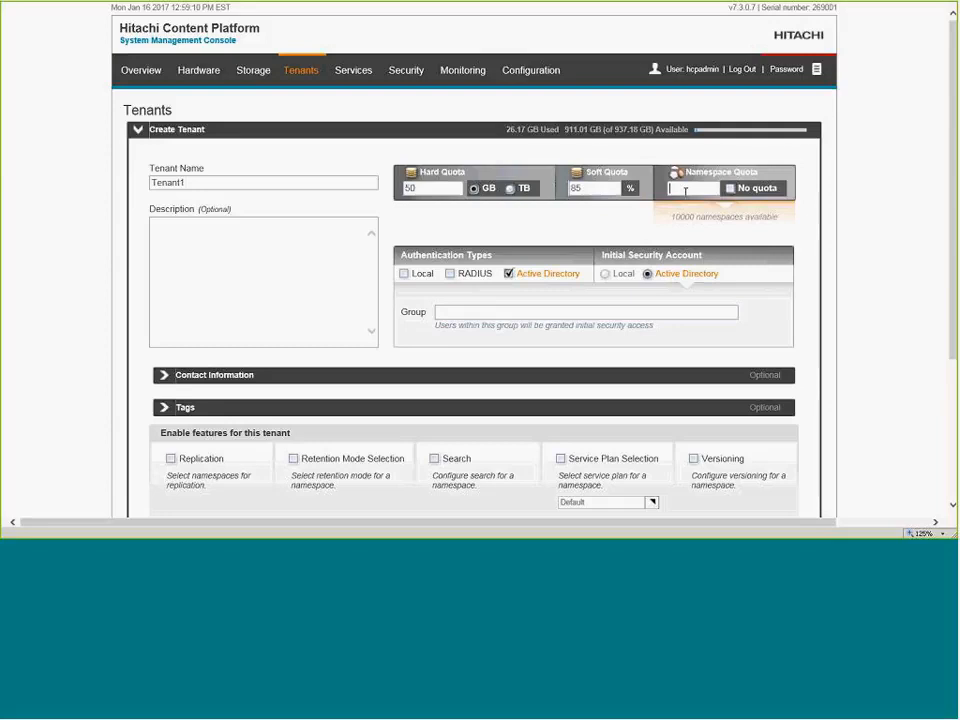
click(731, 190)
Enable Local authentication for the tenant and assign the HCPadmins Active Directory group as its initial security account.
click(406, 276)
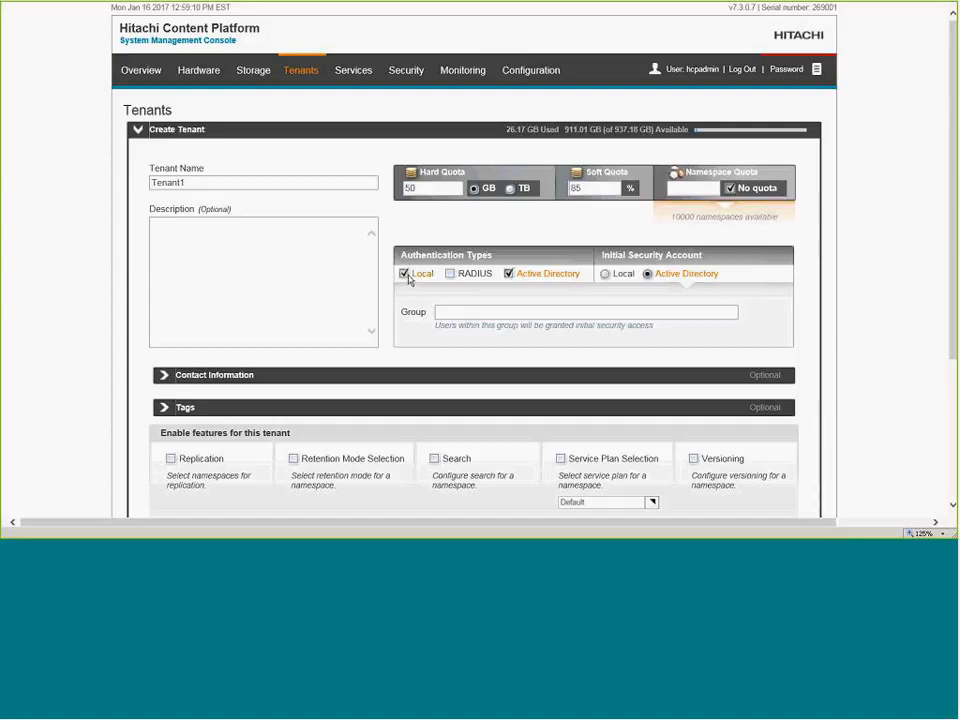
click(449, 312)
text(hcp)
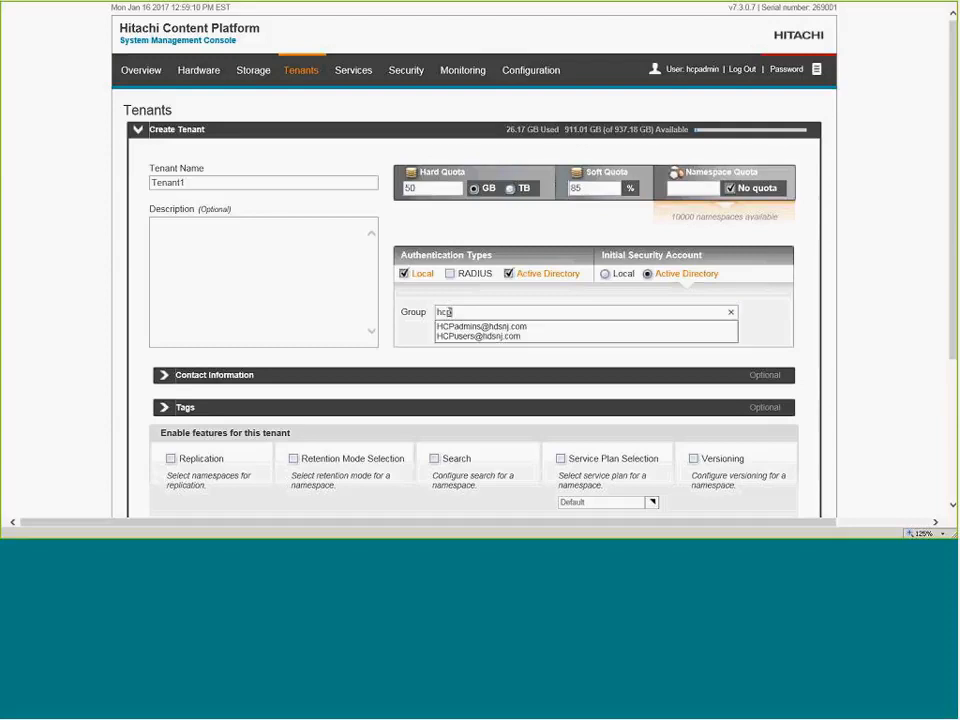
click(481, 326)
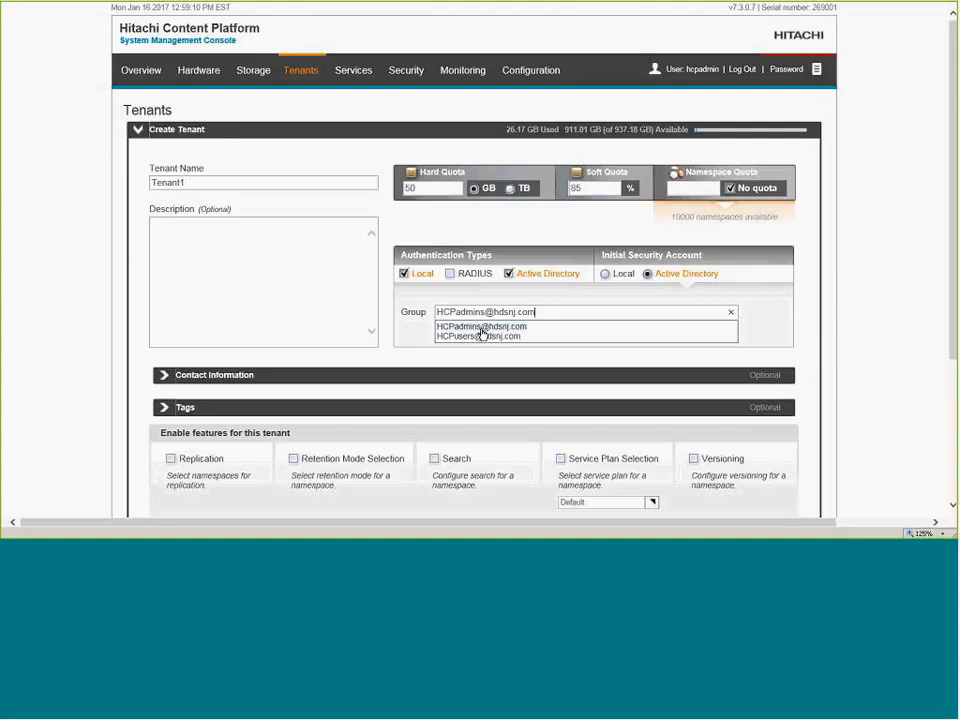
click(481, 328)
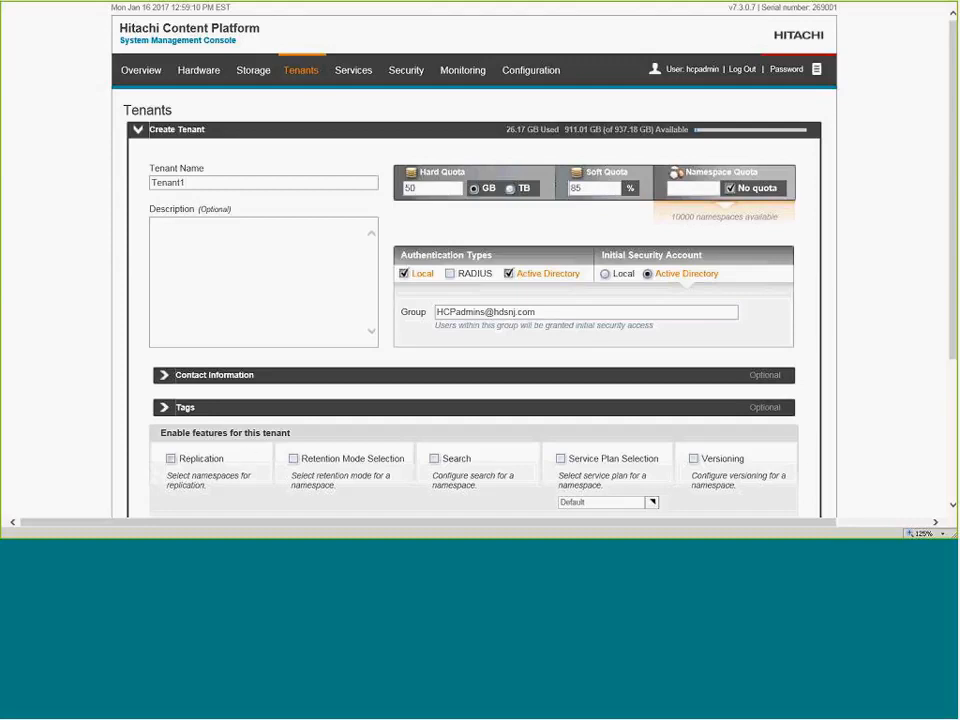
Enable the Replication feature, create the tenant and dismiss the resulting notification.
click(171, 459)
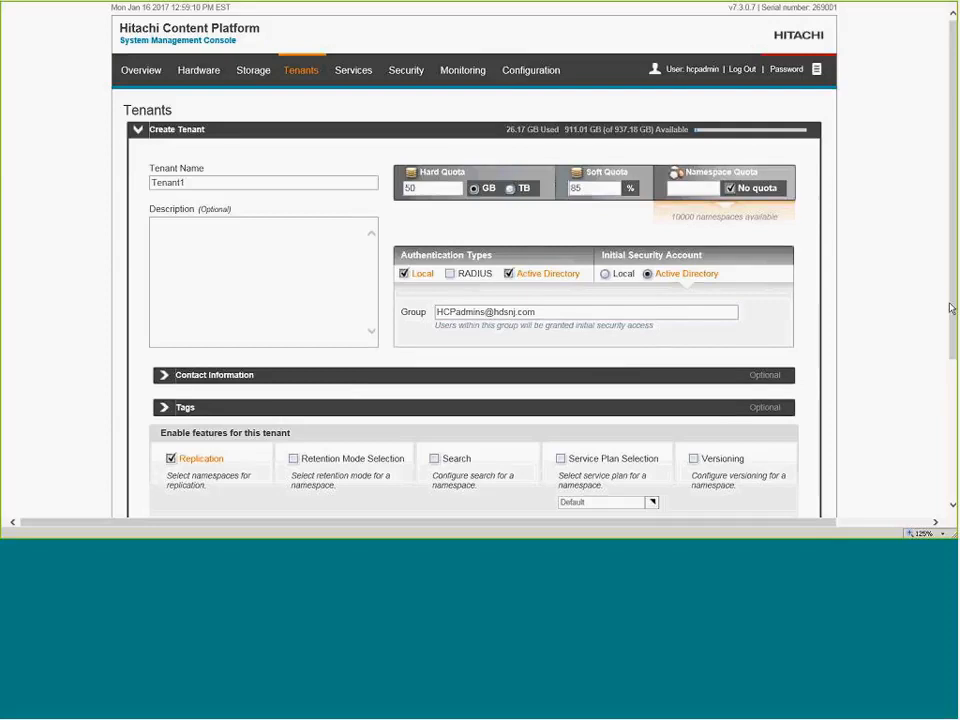
scroll(934, 197, down, 3)
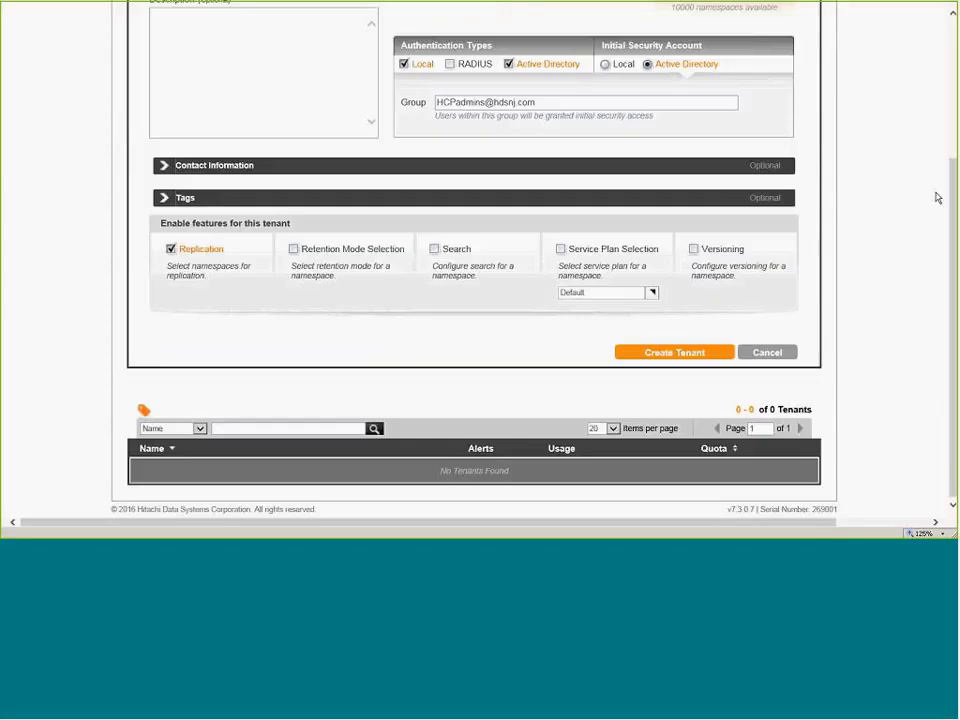
click(675, 353)
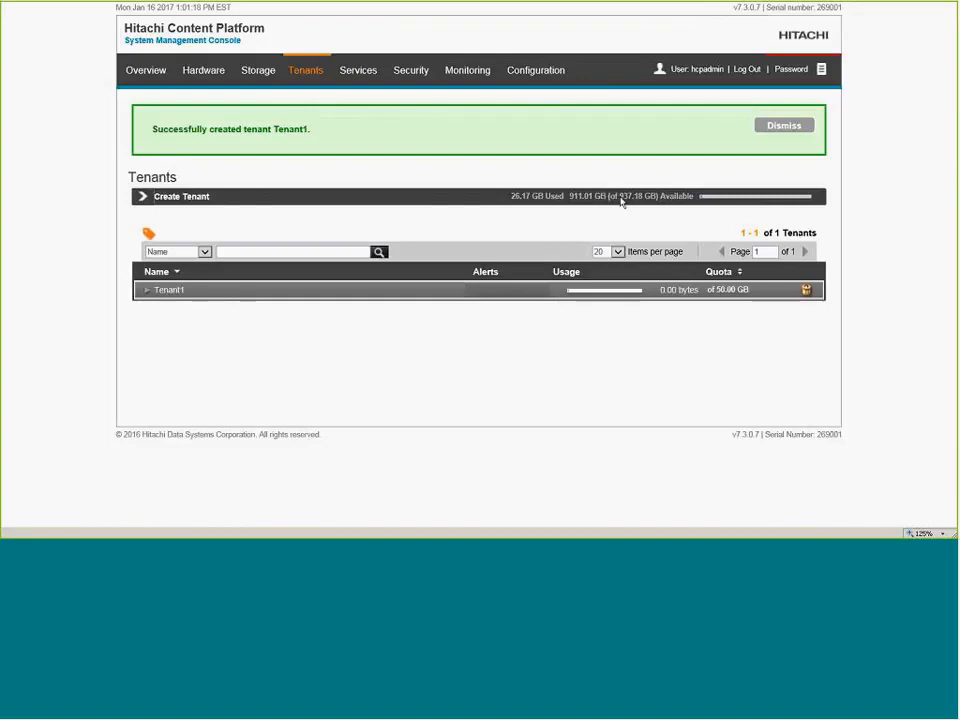
click(780, 127)
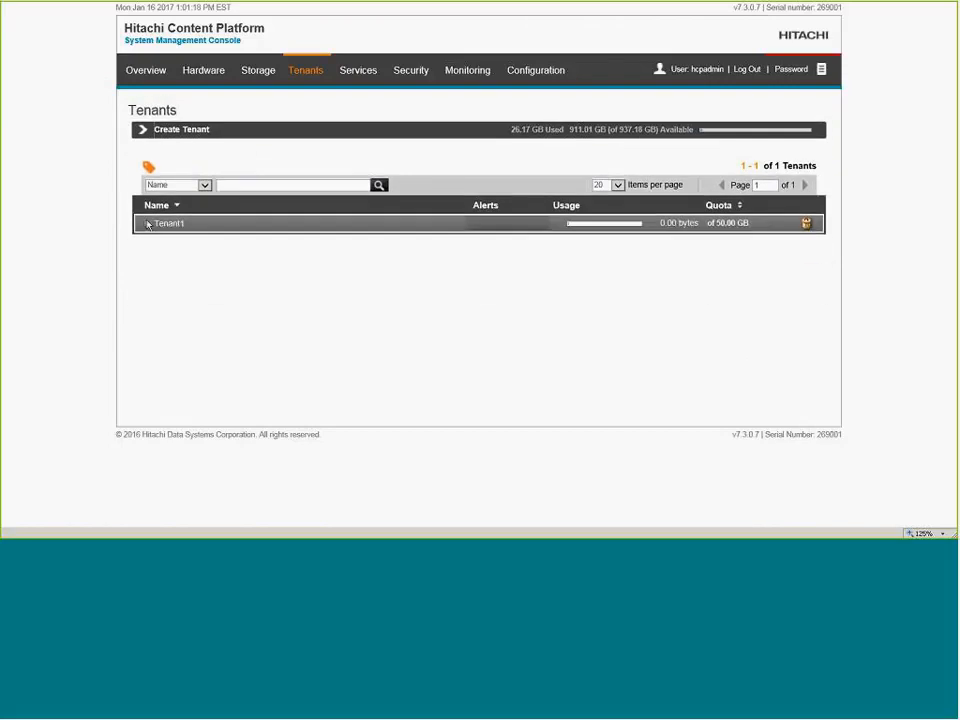
Open Tenant1's management console login page from its tenant overview, continuing past the security certificate warning.
click(172, 224)
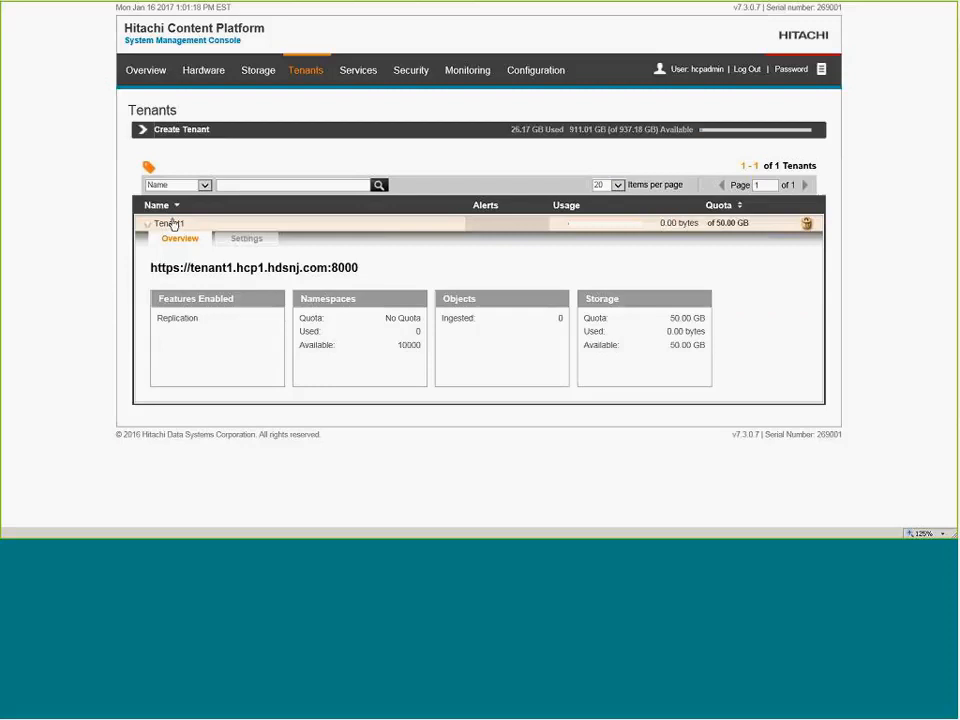
click(201, 270)
click(175, 200)
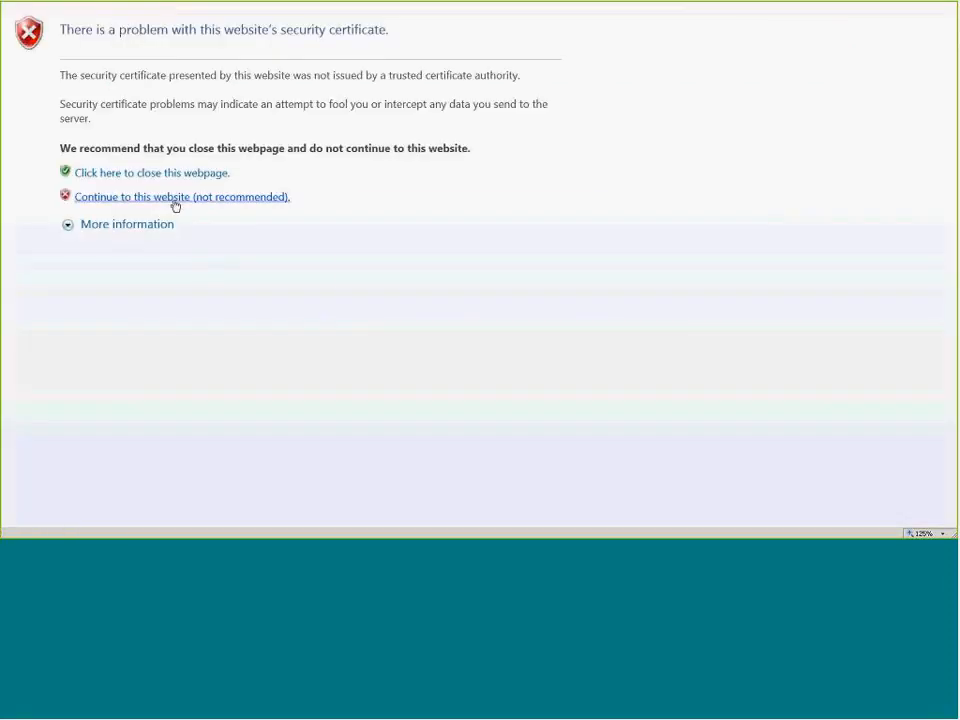
click(562, 324)
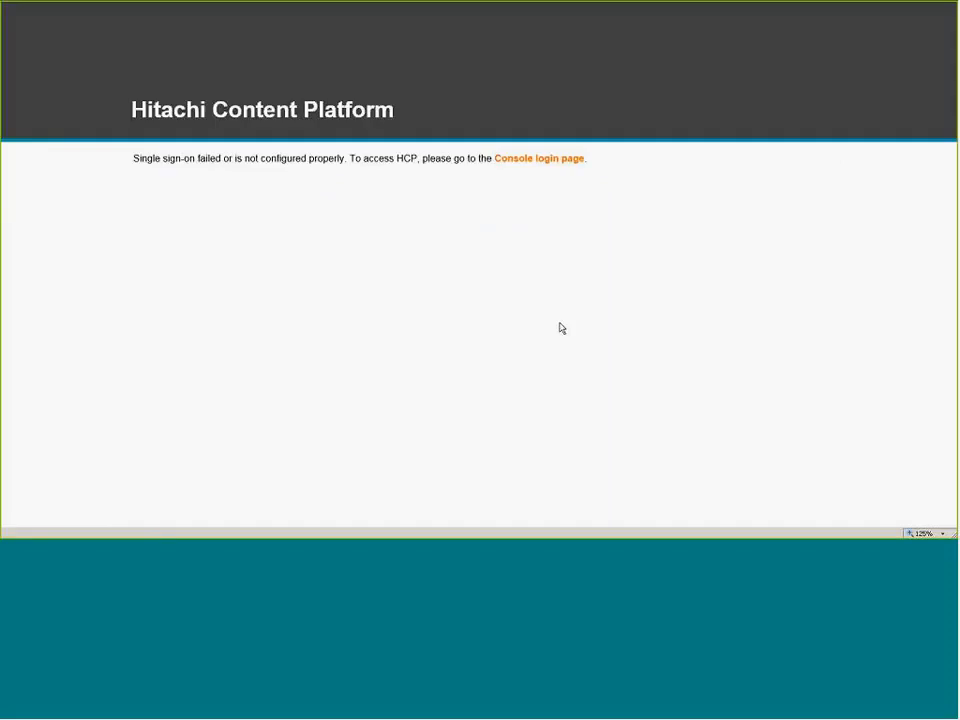
click(561, 159)
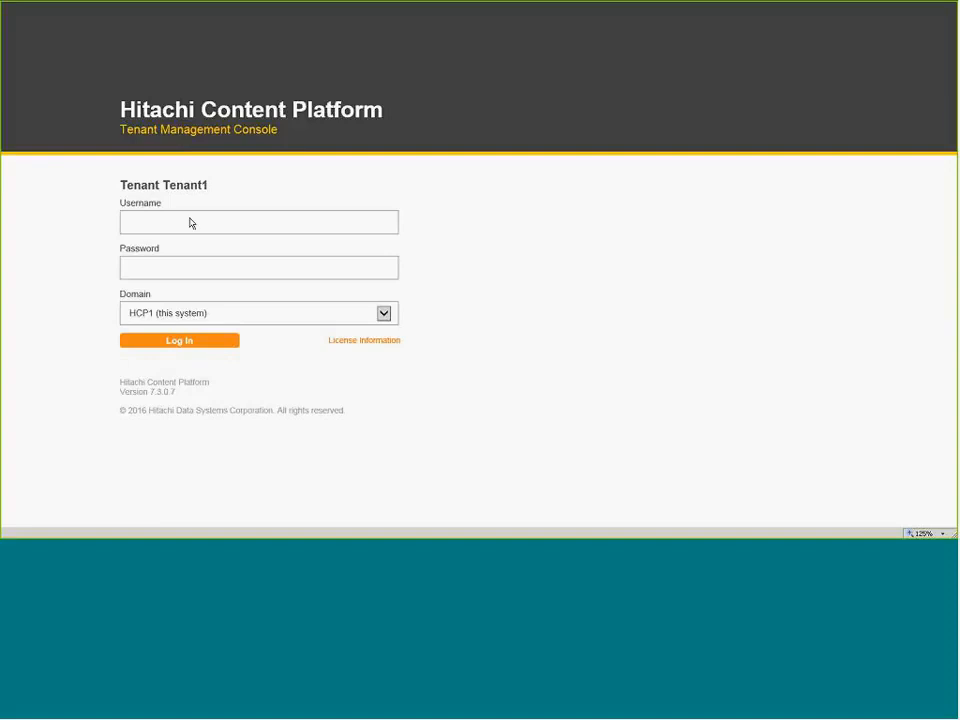
Log in to Tenant1 on the HDSNJ domain with username hcpadmin and the account password, and have the browser store the password.
click(383, 313)
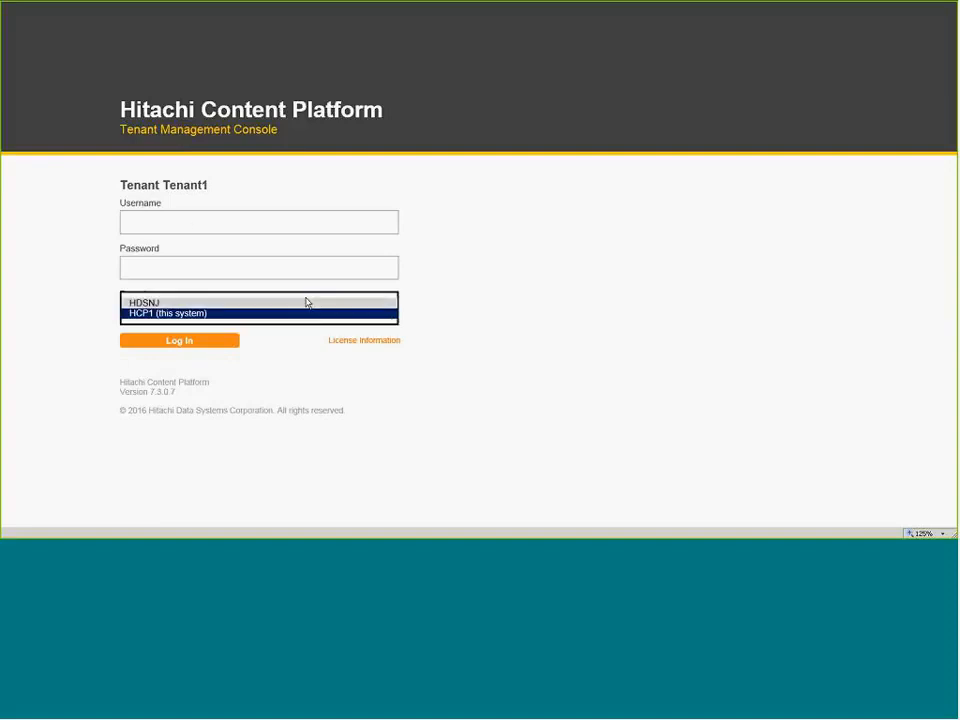
click(269, 302)
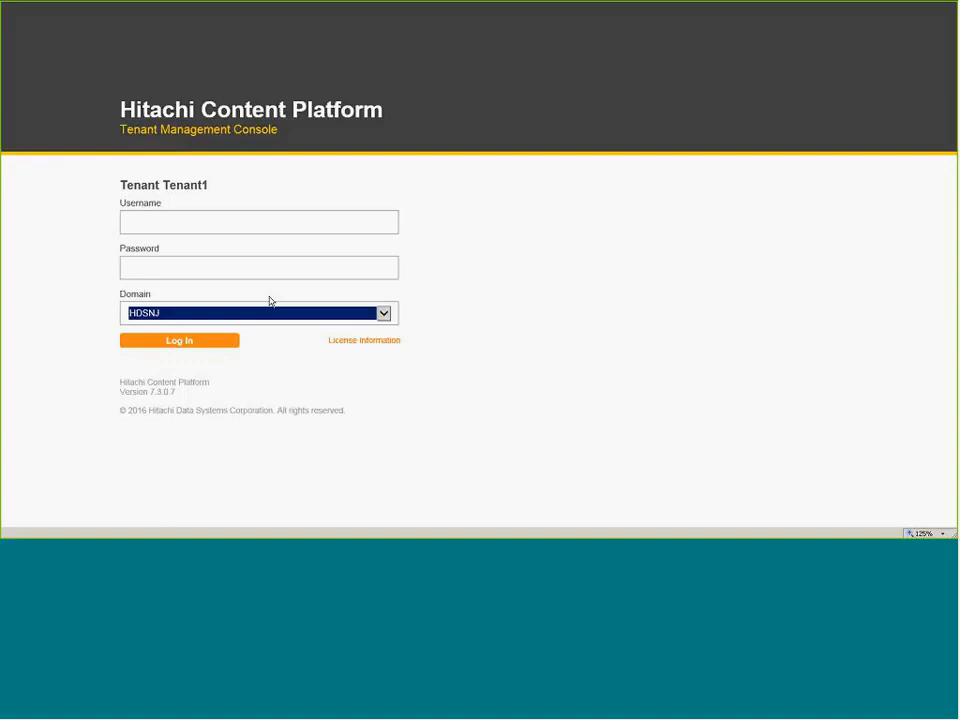
click(197, 216)
text(h)
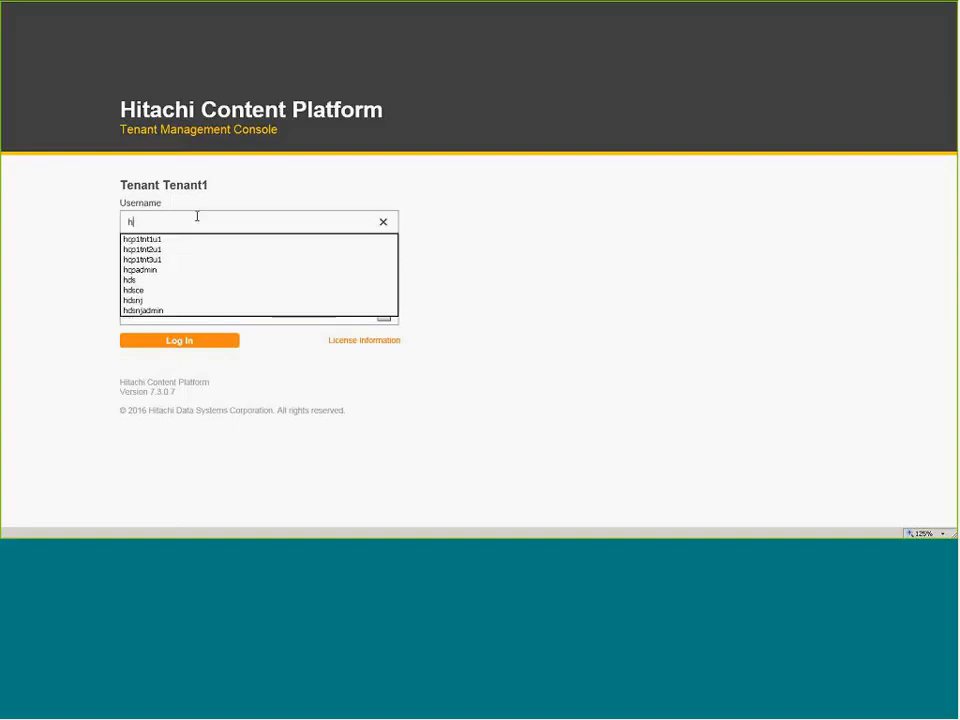
text(cpadmin)
key(Tab)
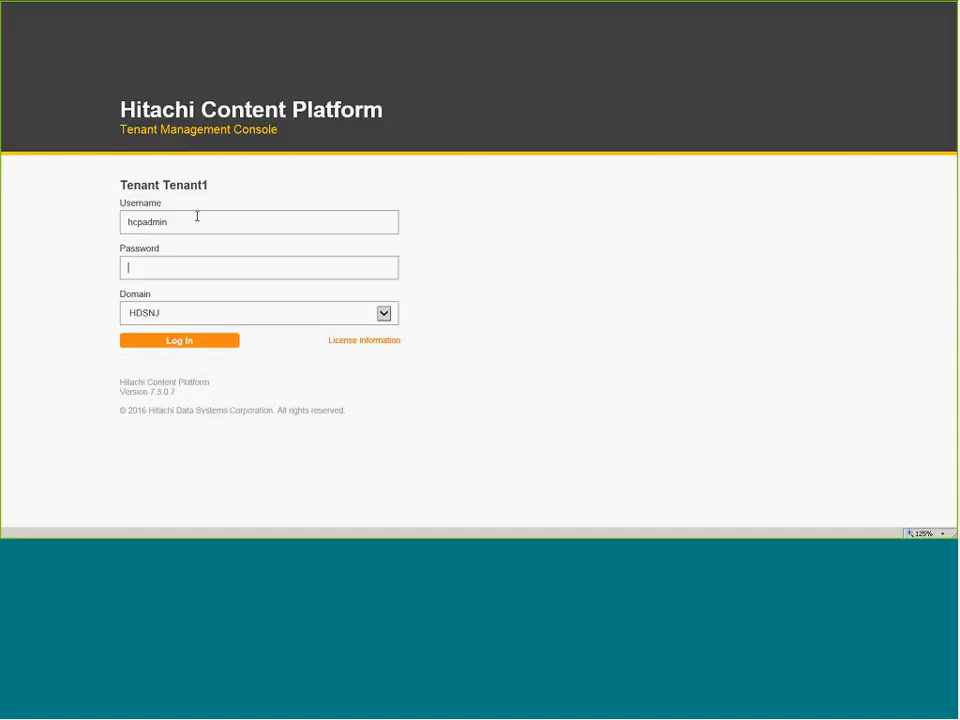
text(••••••••••)
click(179, 345)
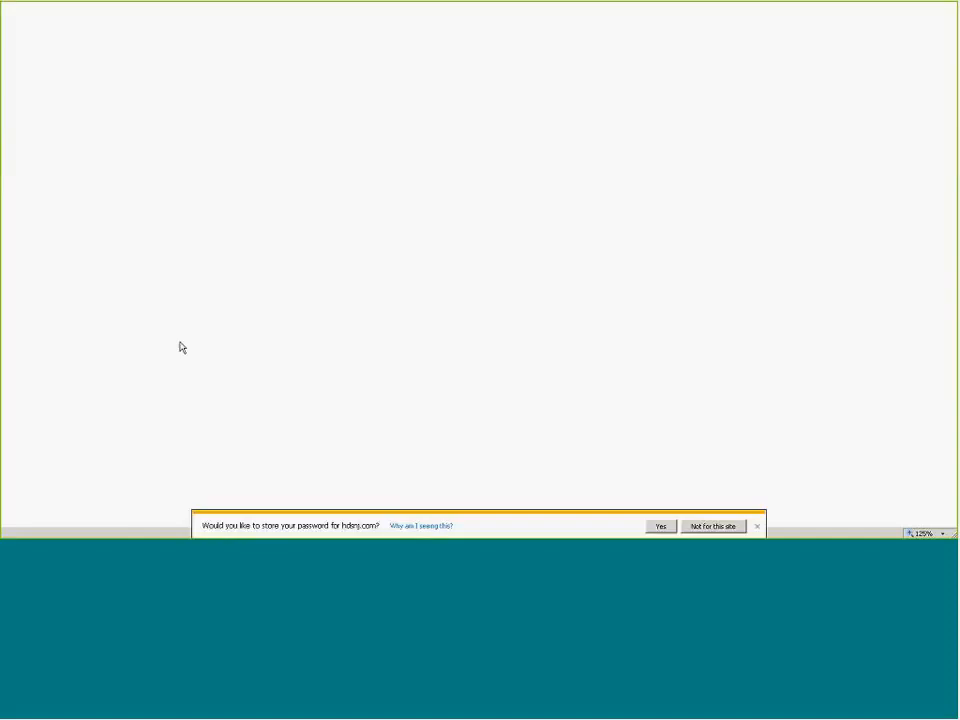
click(661, 527)
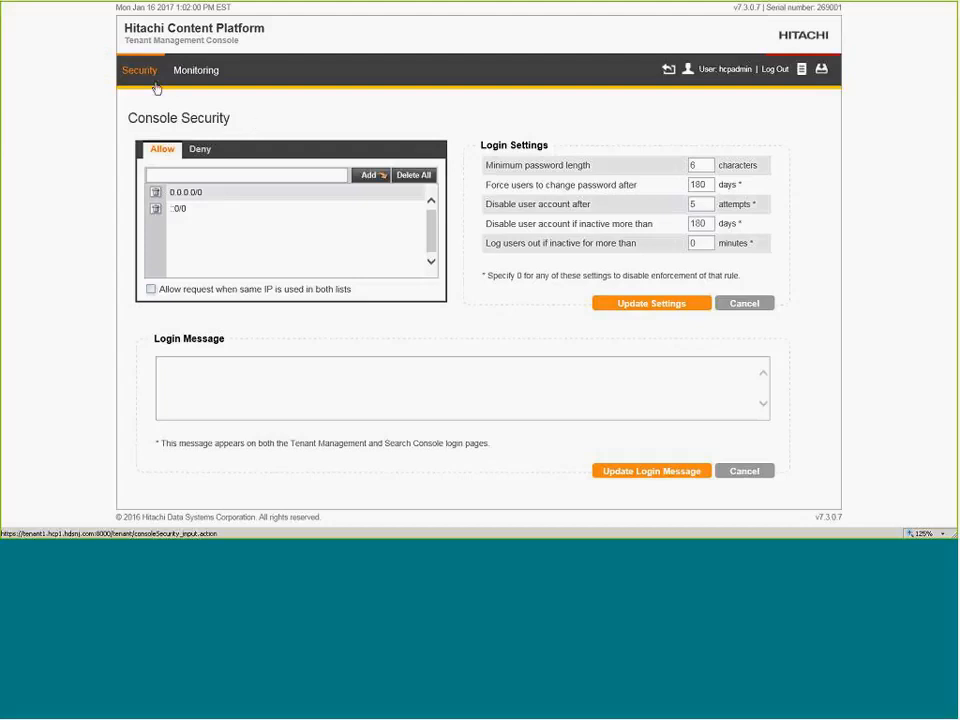
Grant the HCPadmins group the Monitor, Administrator and Compliance roles, save the settings and close the reload notice.
mouse_move(150, 78)
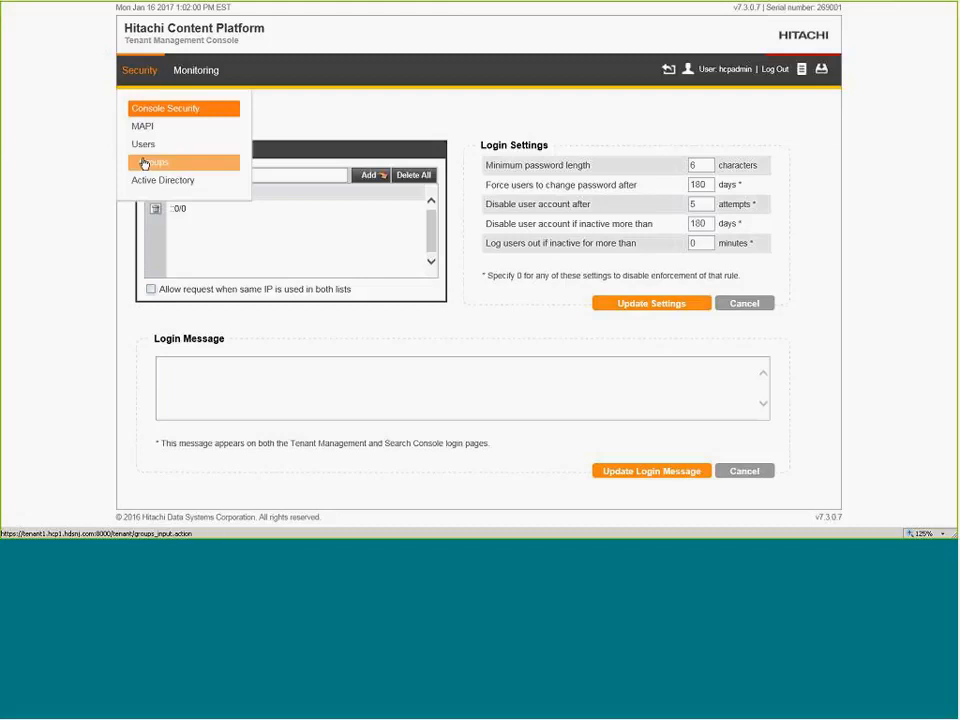
click(145, 163)
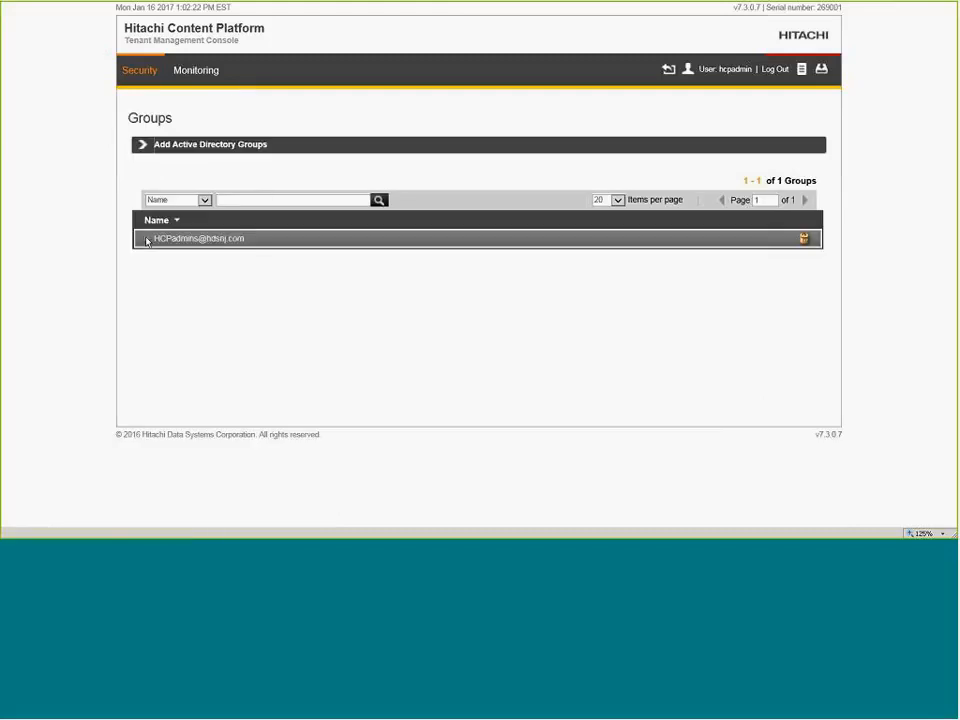
click(146, 240)
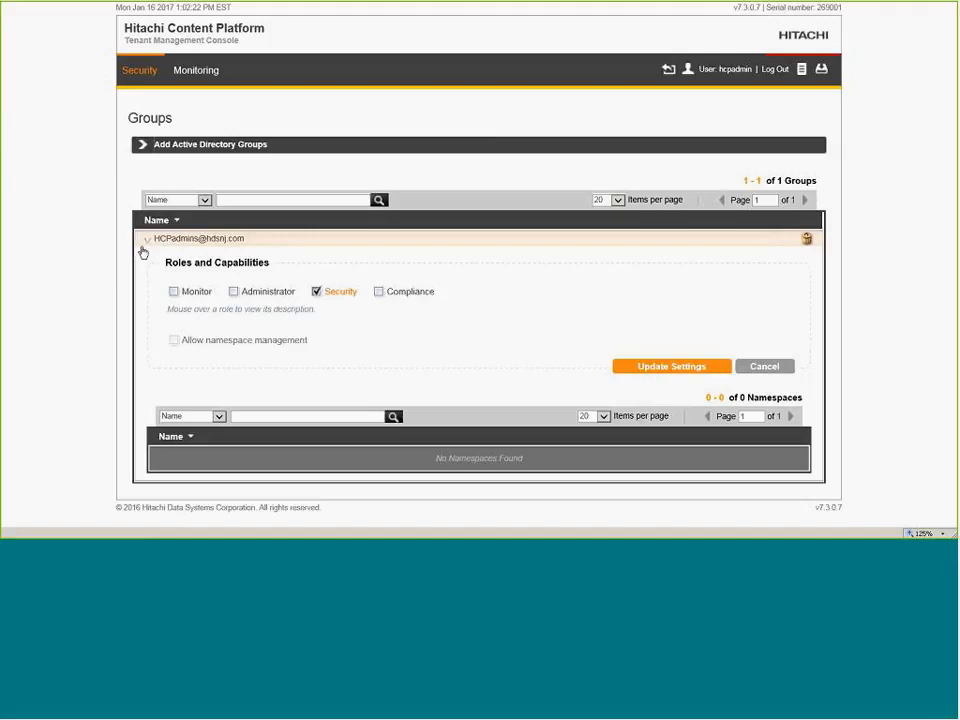
mouse_move(177, 297)
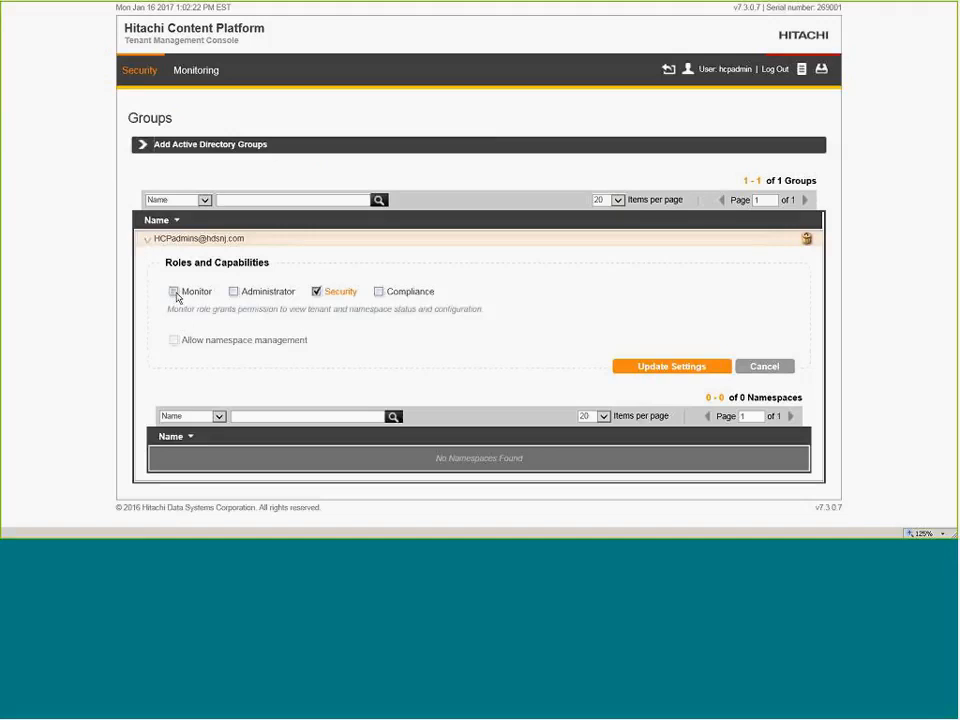
click(174, 294)
click(240, 293)
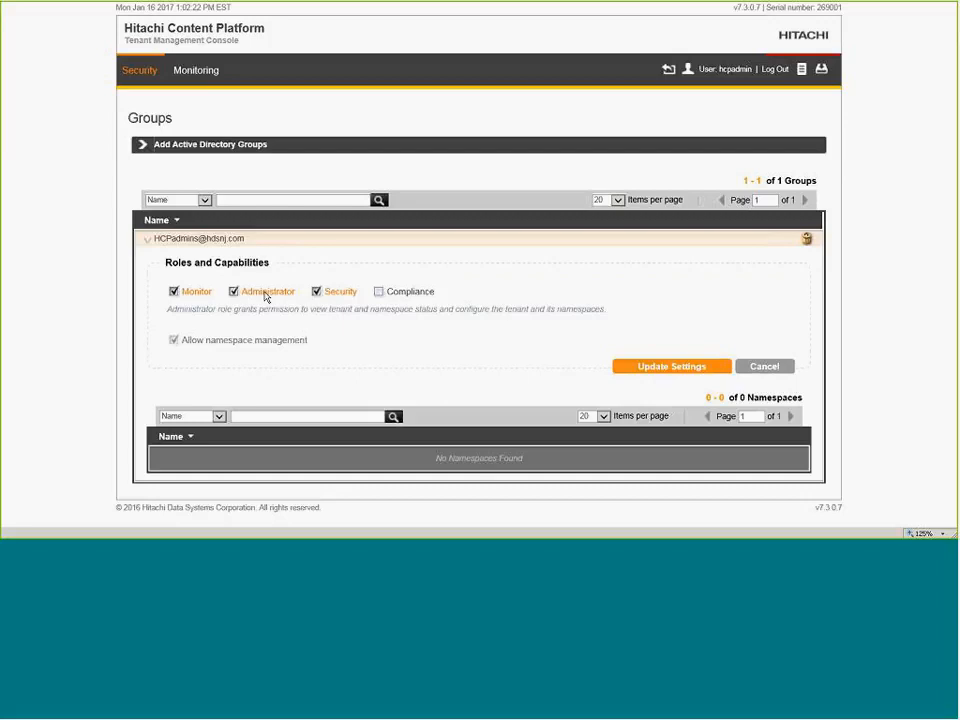
click(380, 293)
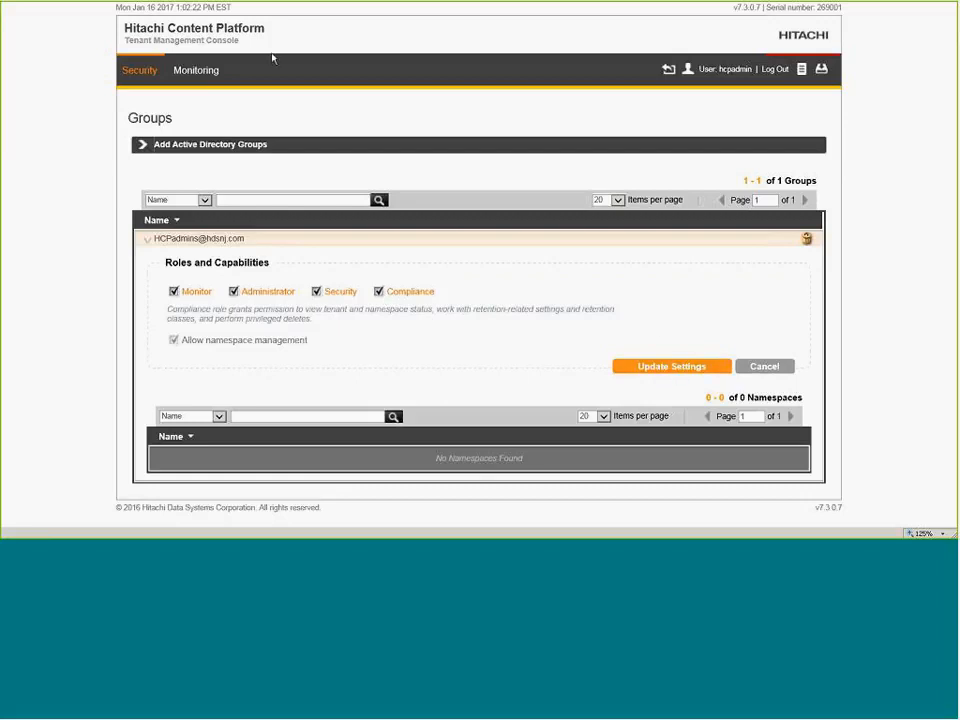
mouse_move(207, 82)
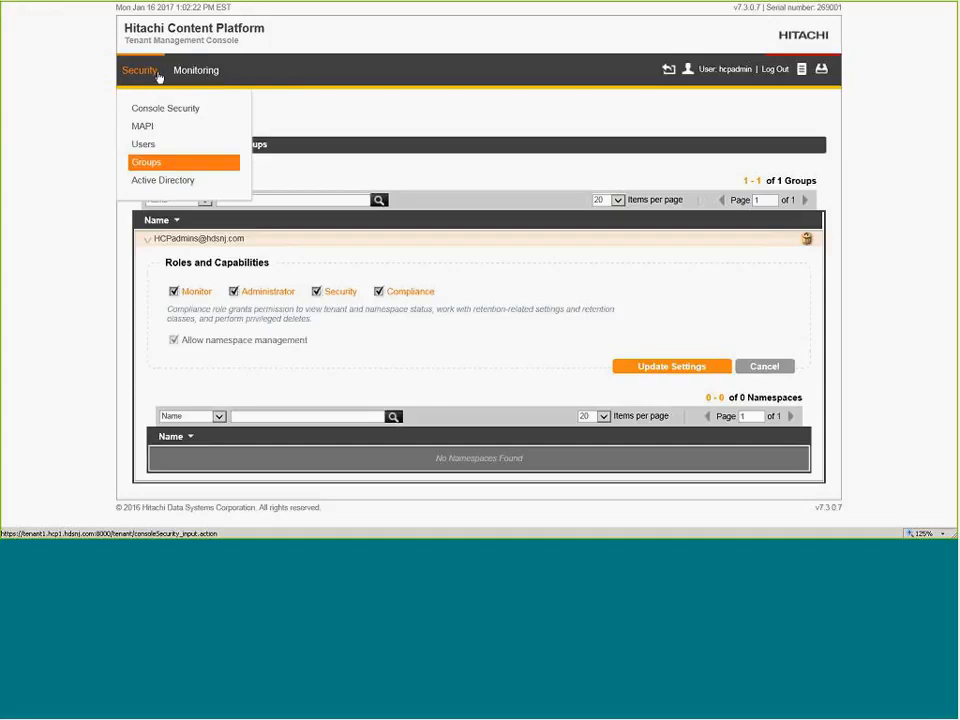
click(659, 368)
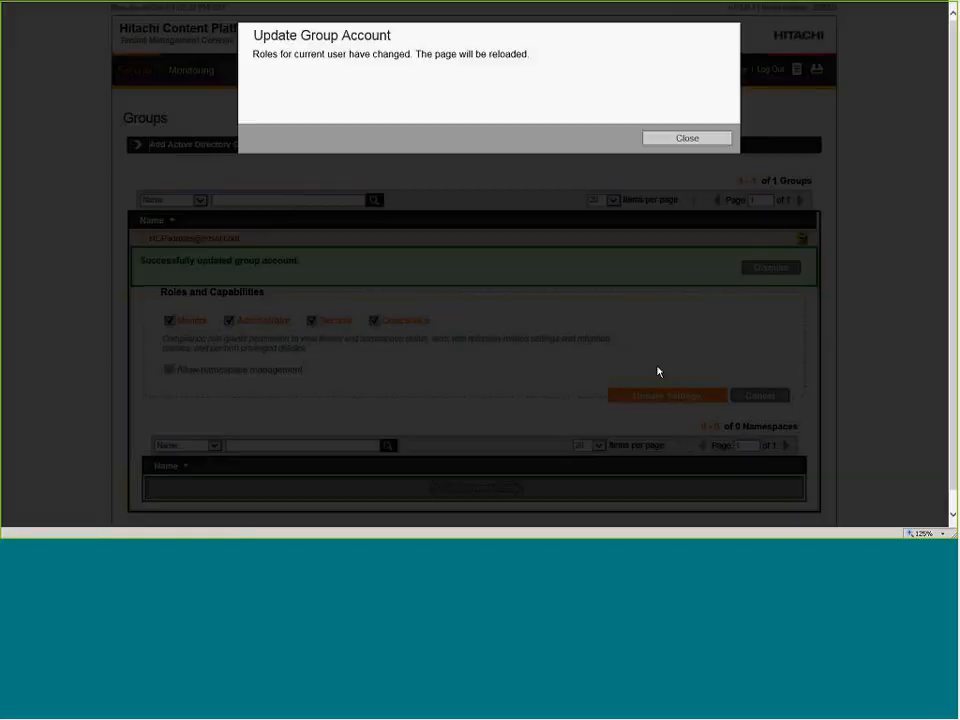
click(680, 139)
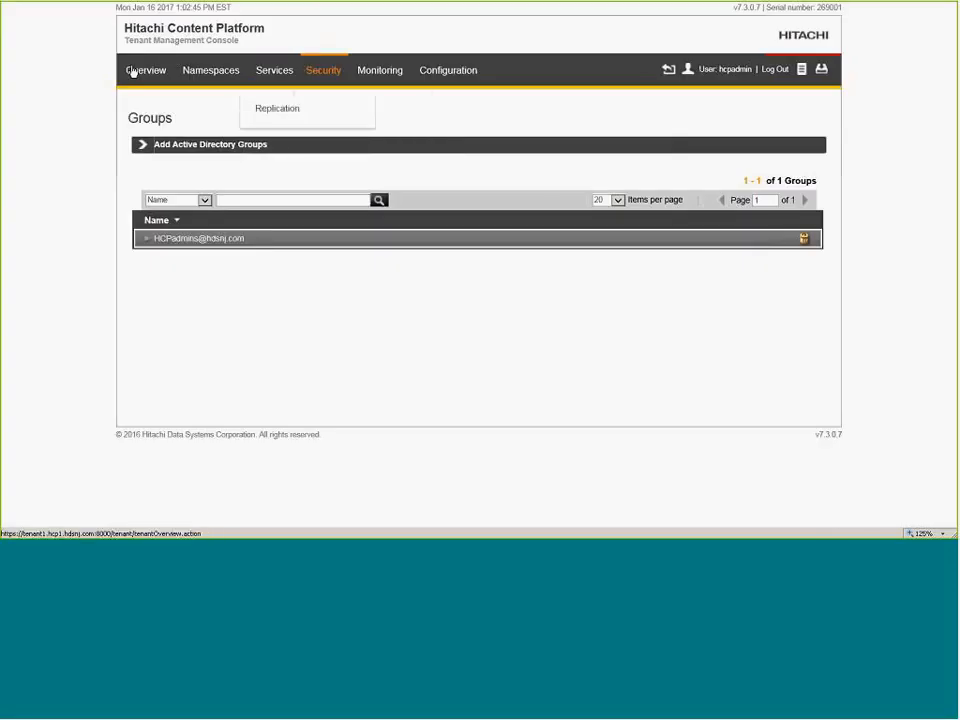
Start a new namespace for the tenant named Namespace1, with Active Directory as the owner type.
mouse_move(455, 87)
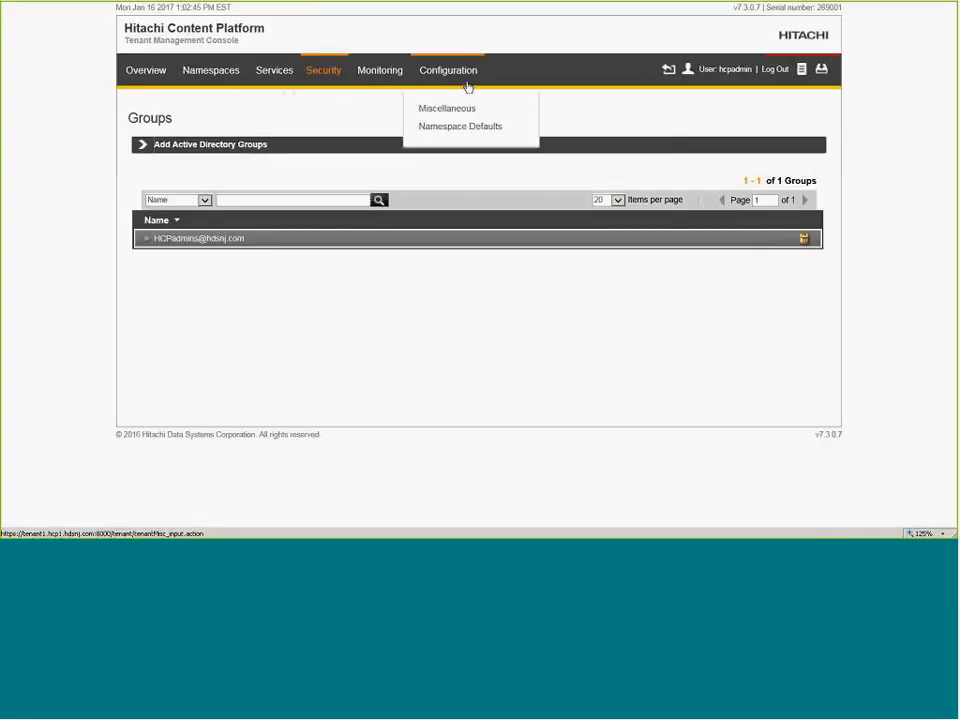
click(231, 72)
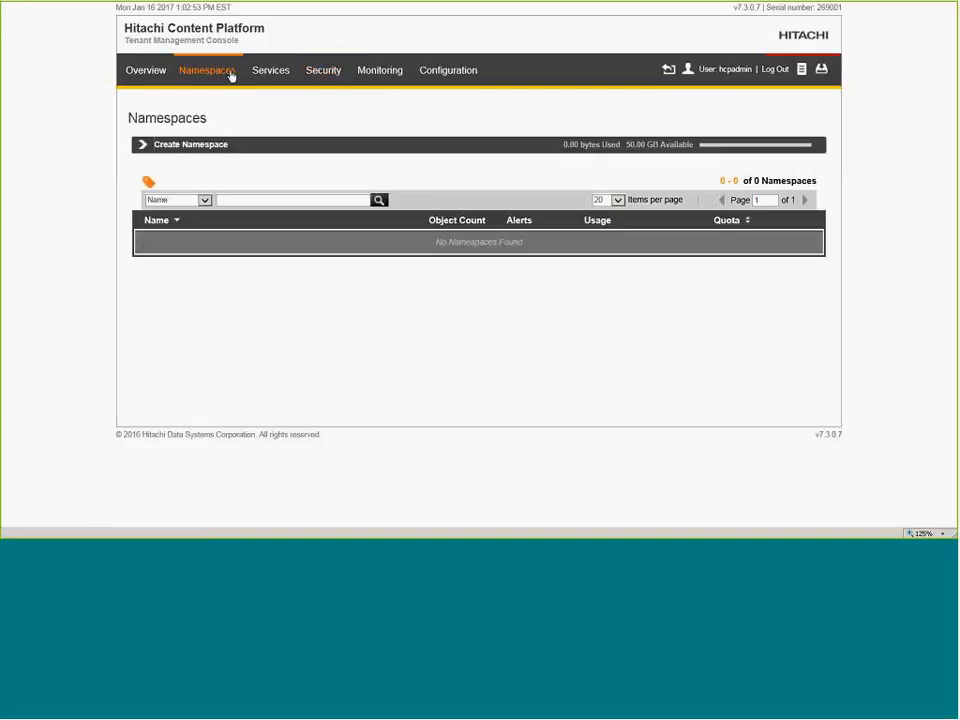
click(216, 146)
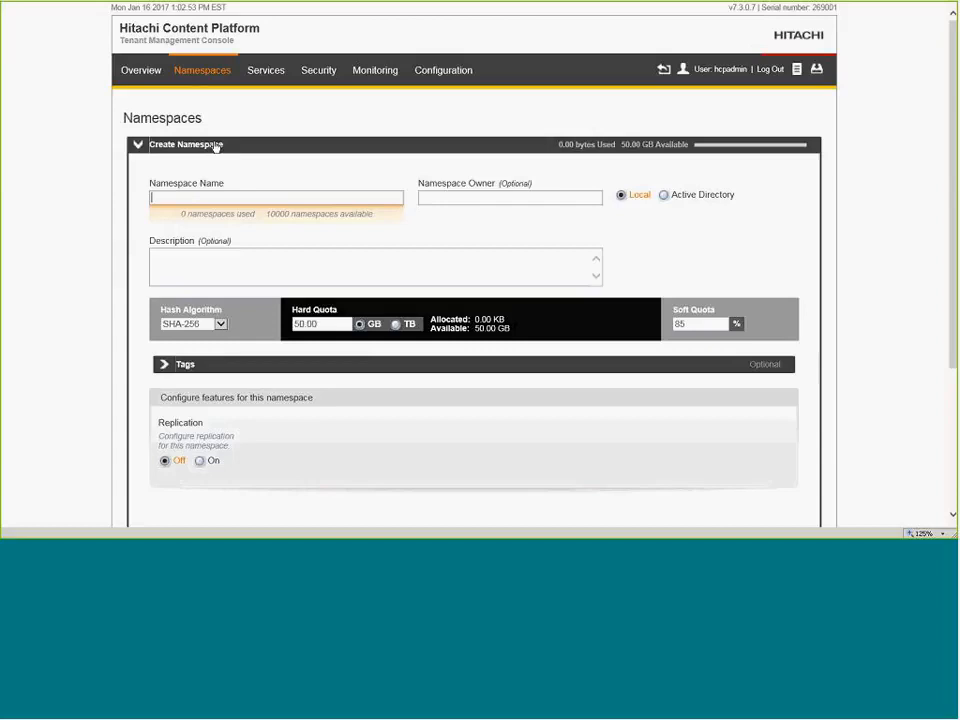
click(191, 195)
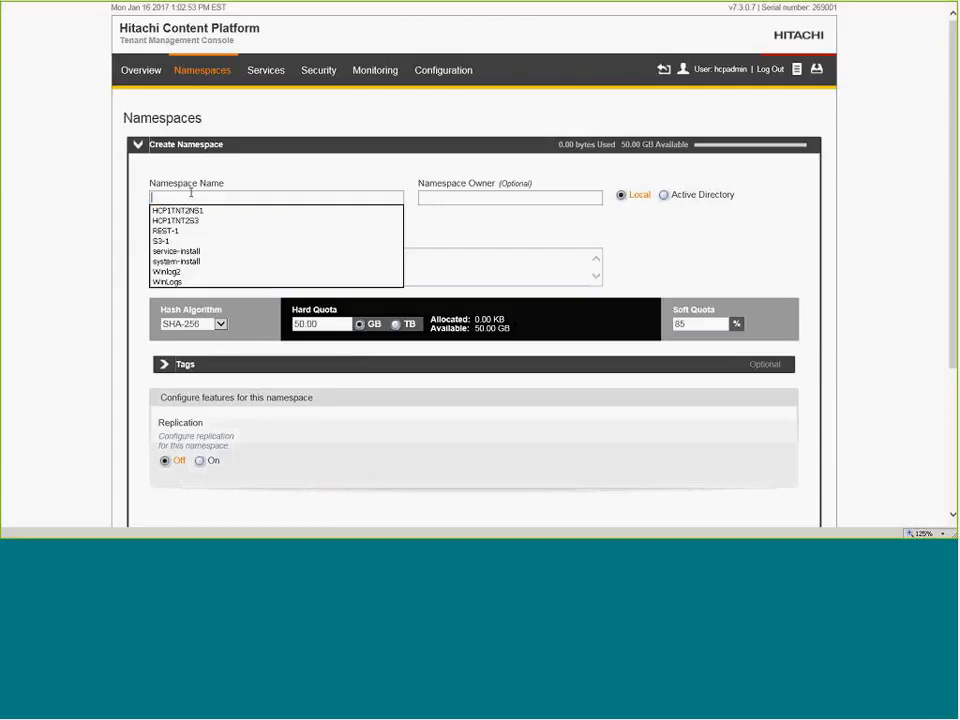
text(Namespa)
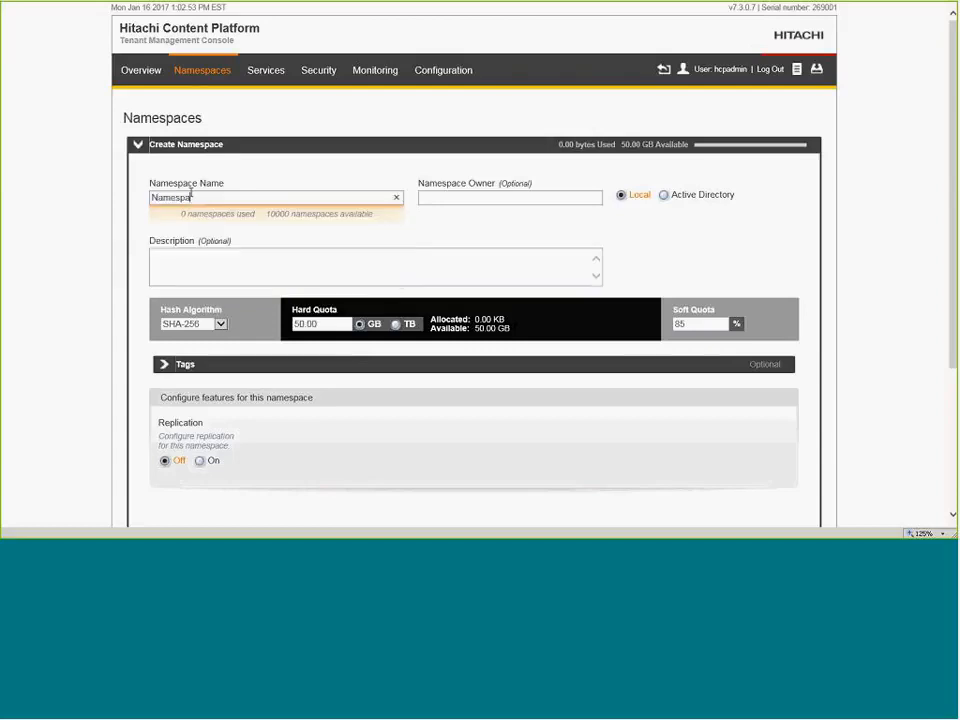
text(ce1)
click(664, 196)
click(318, 324)
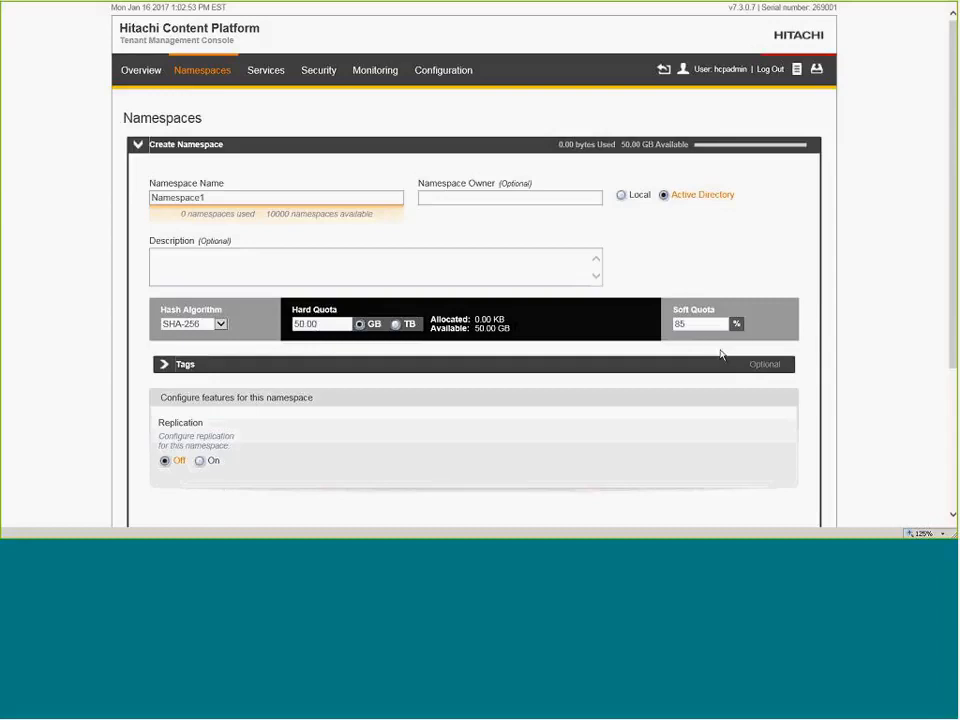
Turn on replication for Namespace1, create the namespace and dismiss the resulting notification.
click(200, 462)
scroll(953, 518, down, 3)
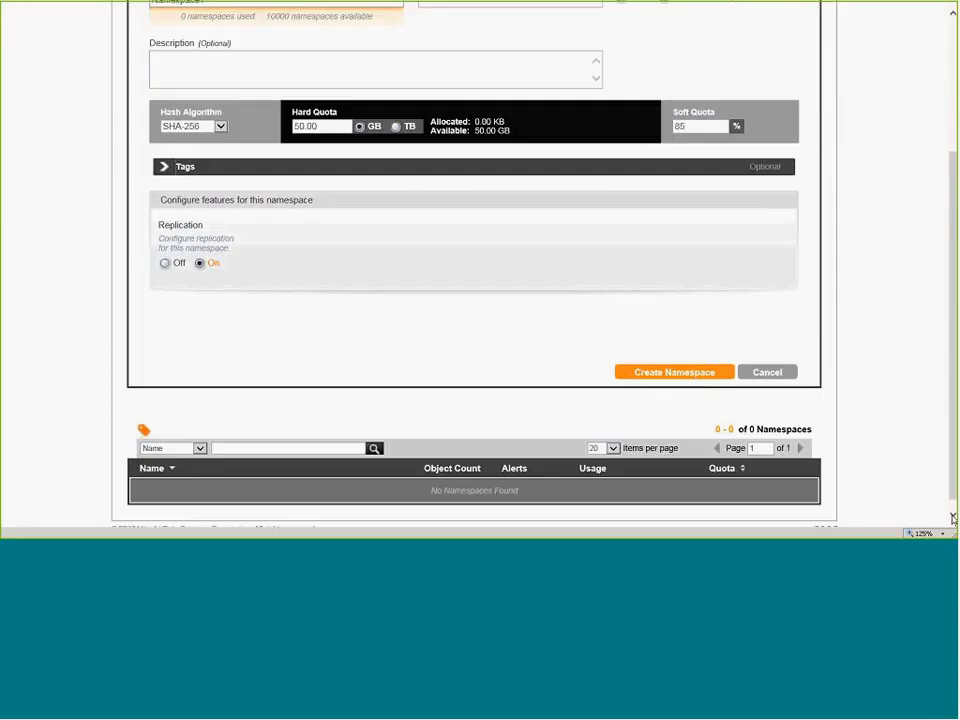
click(675, 374)
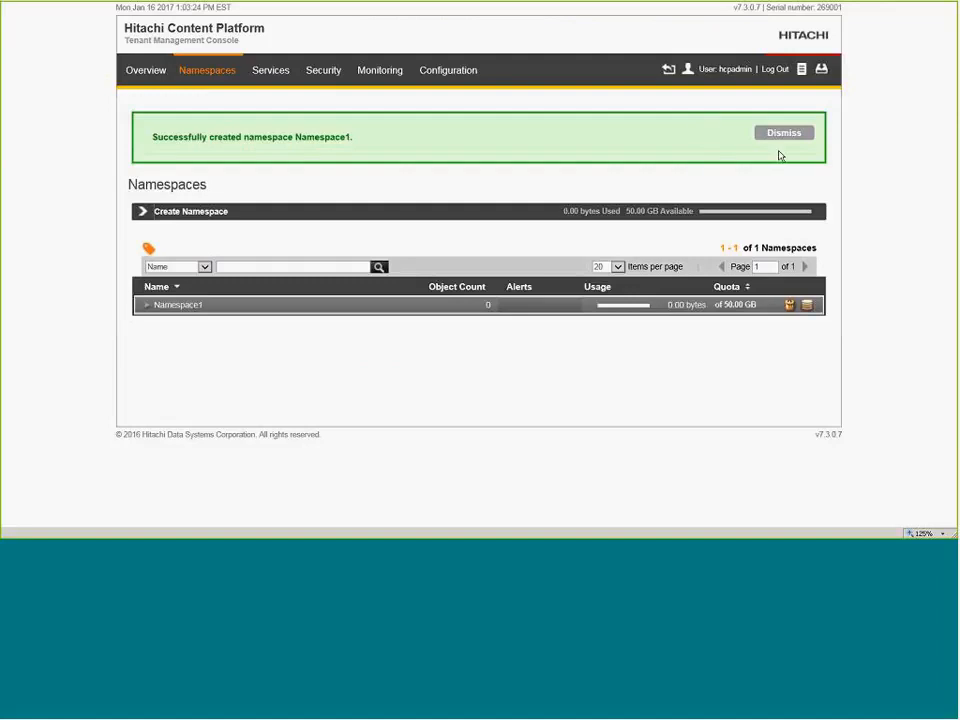
click(788, 133)
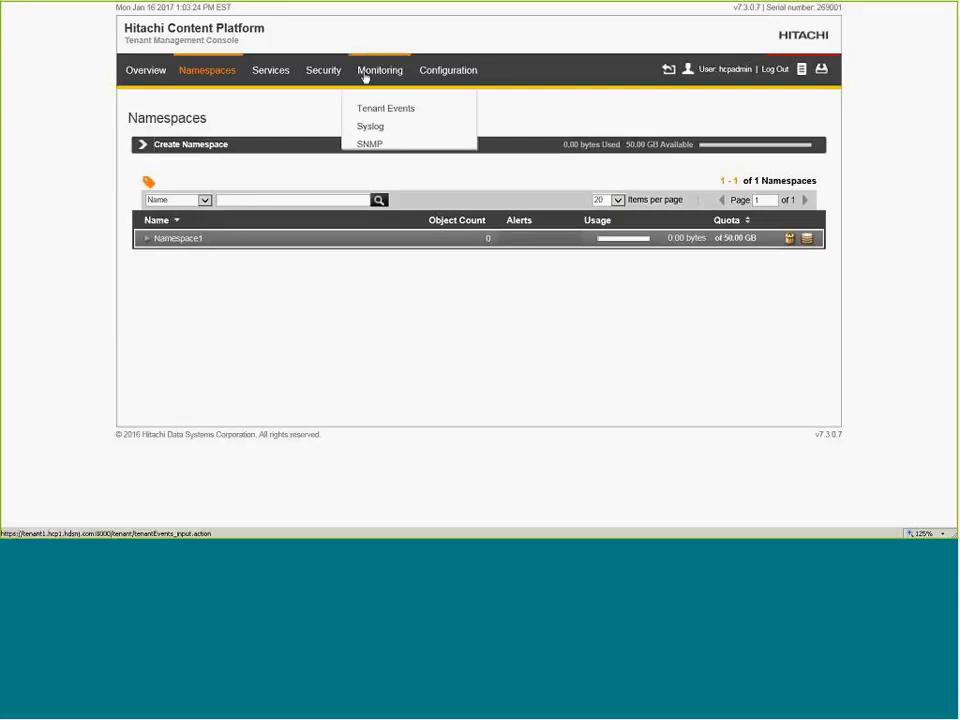
Start a new tenant user account with user1 as both the username and the full name.
mouse_move(334, 74)
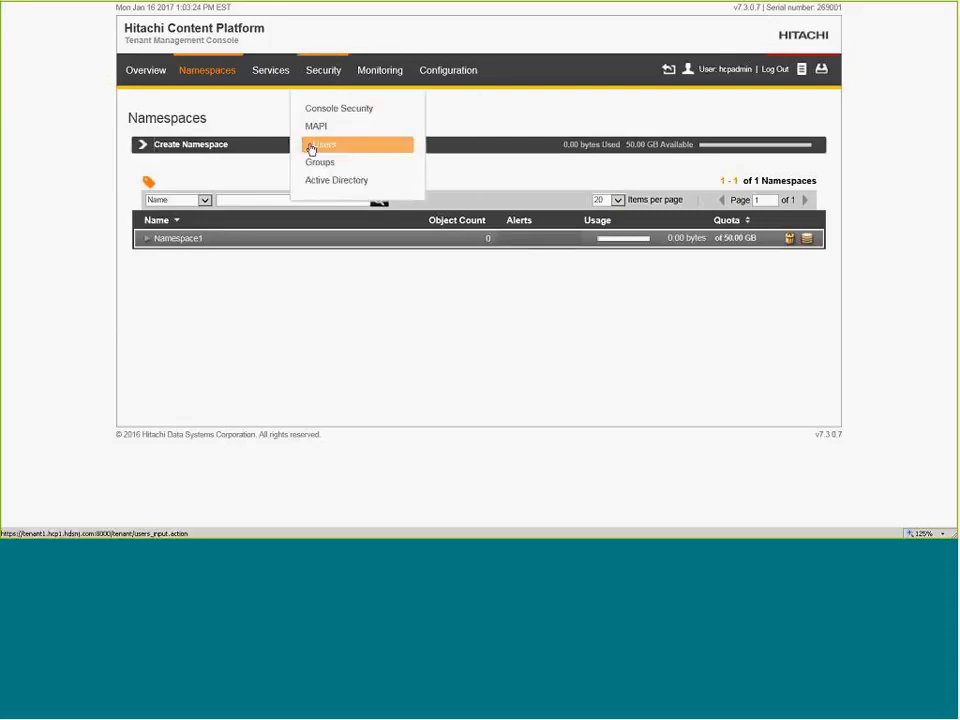
click(311, 149)
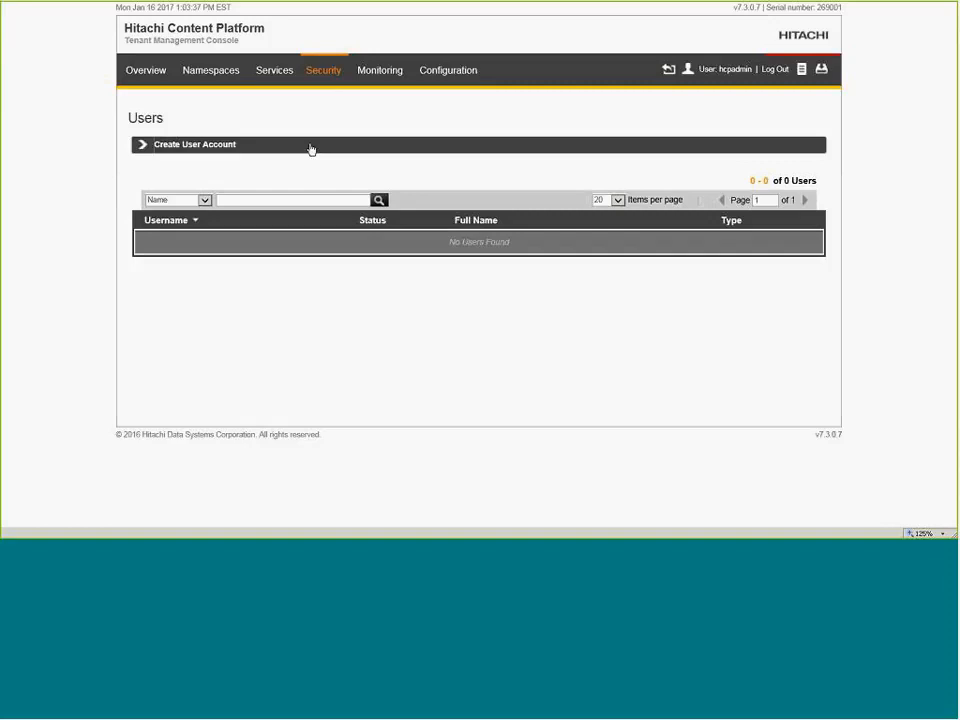
click(187, 146)
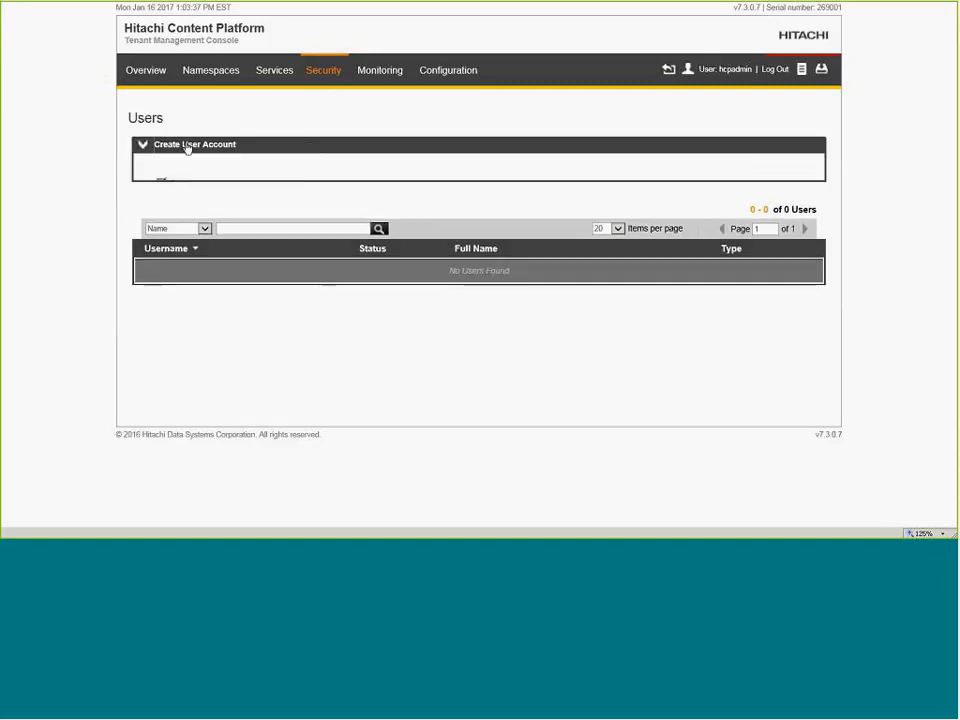
click(201, 225)
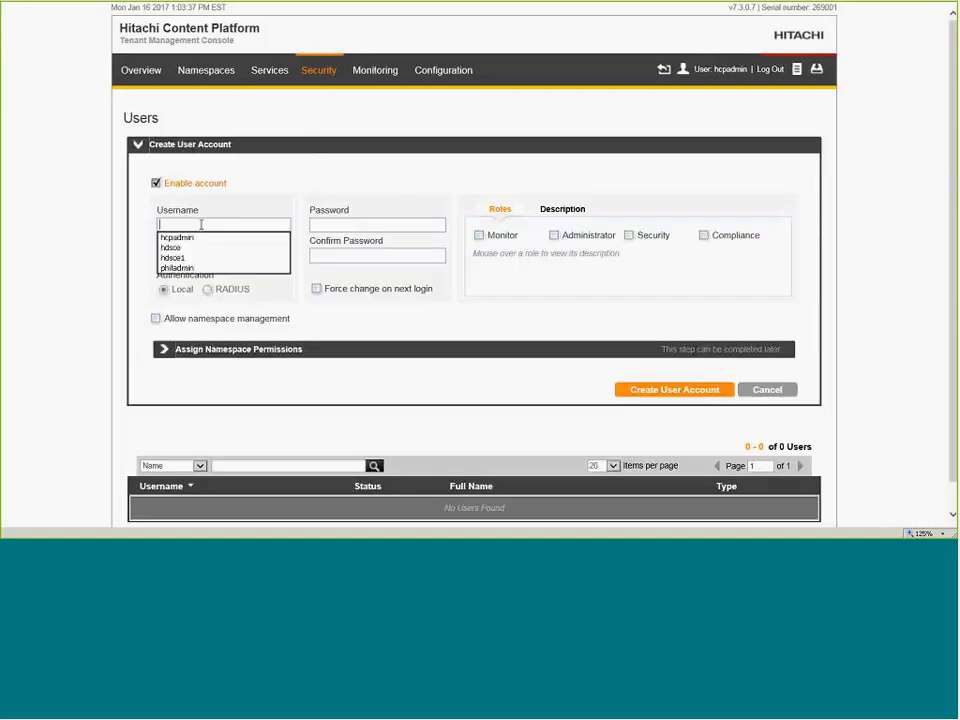
text(user1)
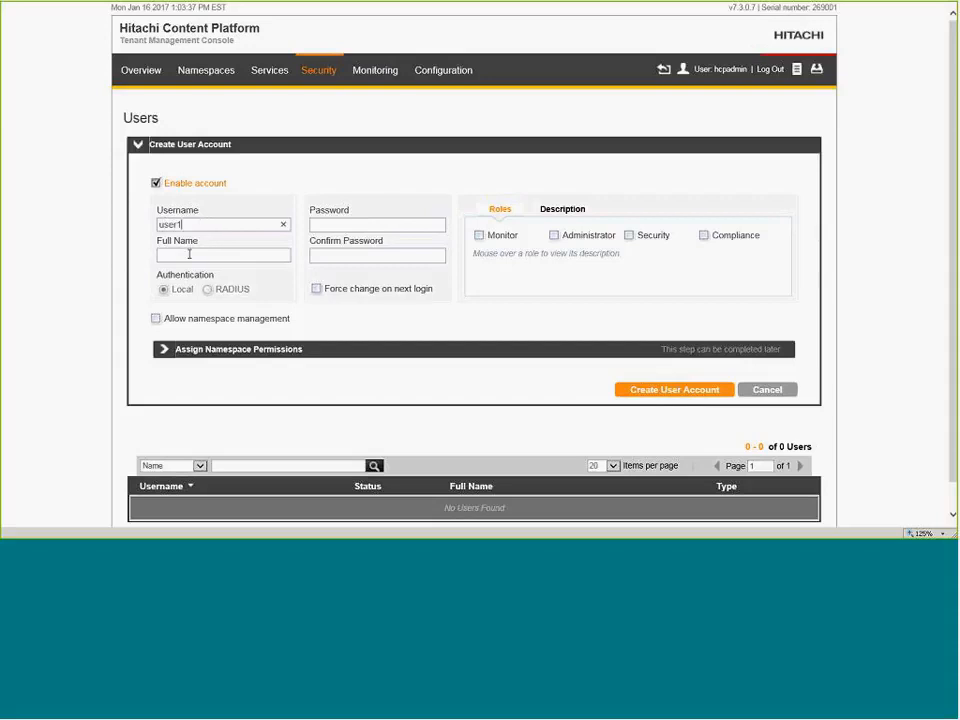
click(192, 255)
text(user1)
Enter and confirm the account password for the new user.
click(339, 223)
text(*********)
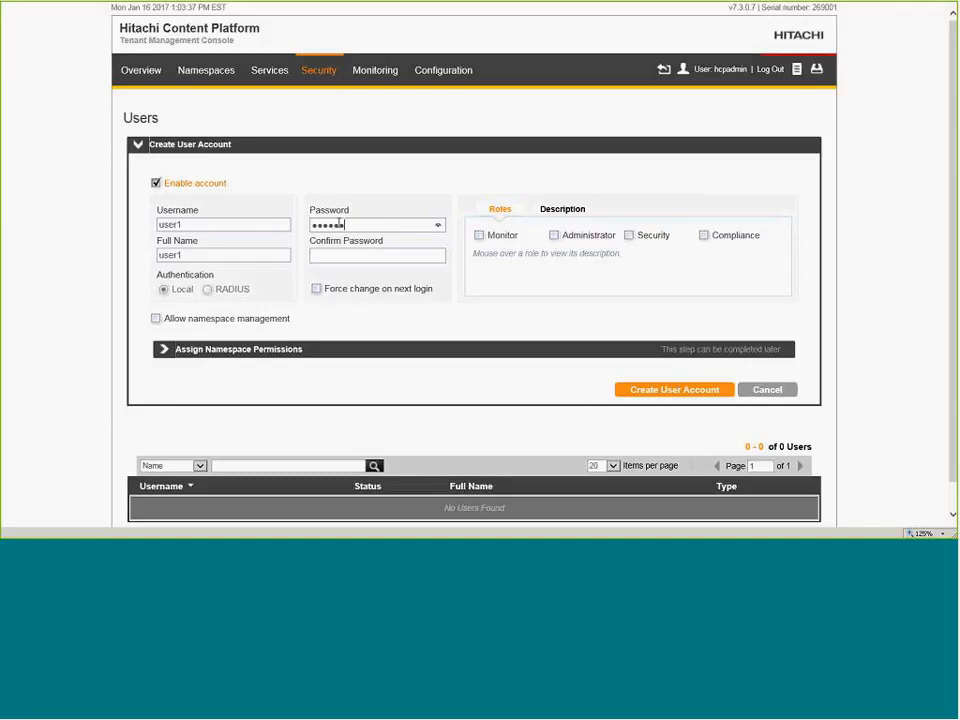
key(Tab)
text(*******)
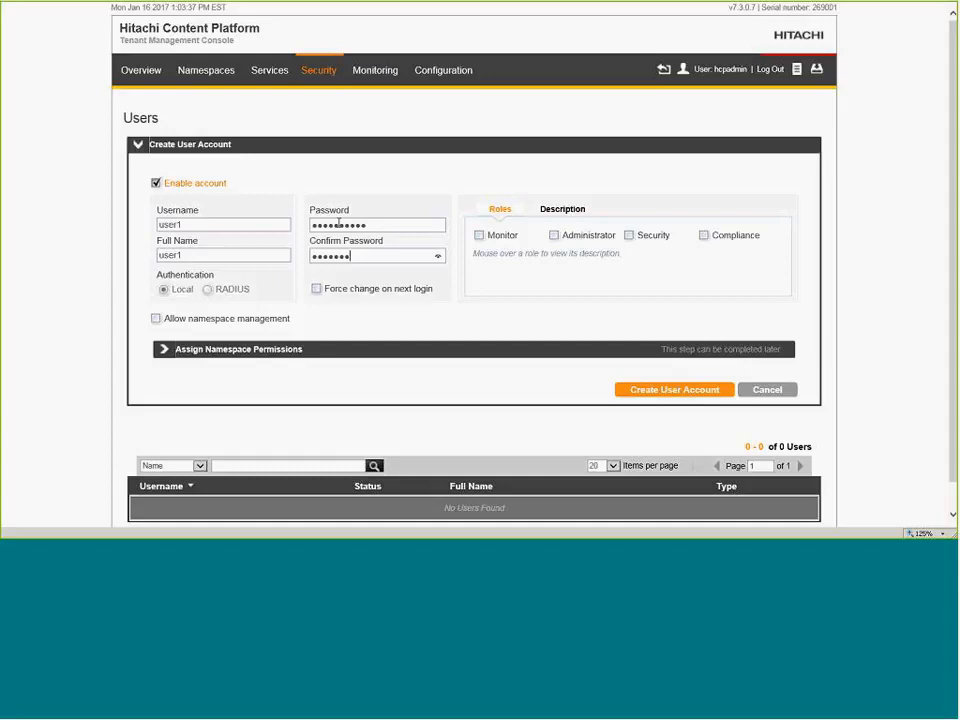
text(***)
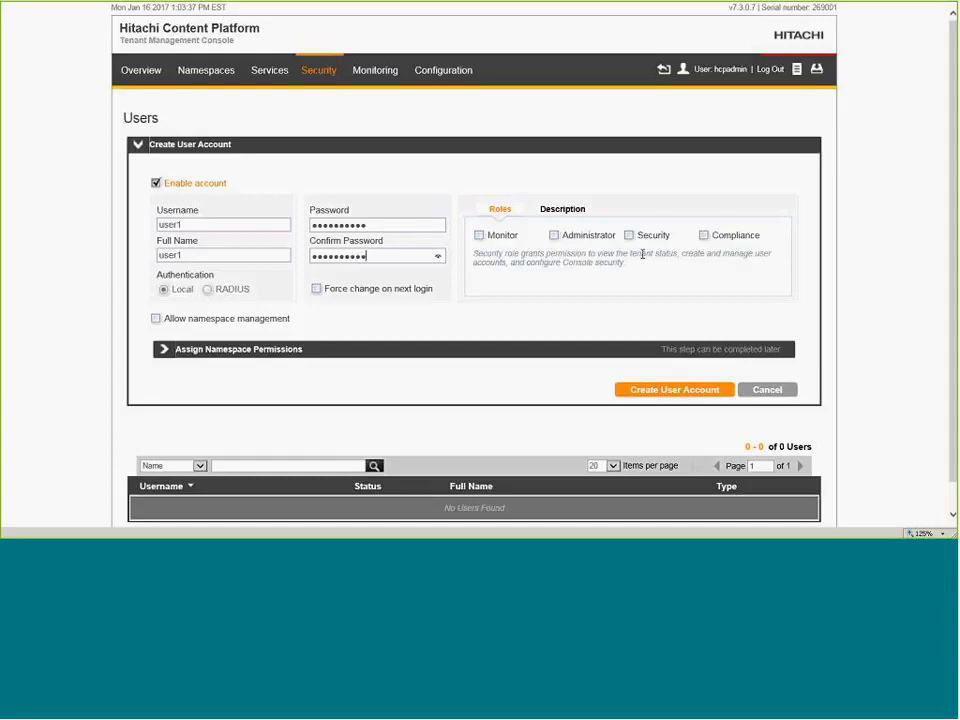
Assign user1 all data access permissions on Namespace1 and create the user account.
mouse_move(535, 243)
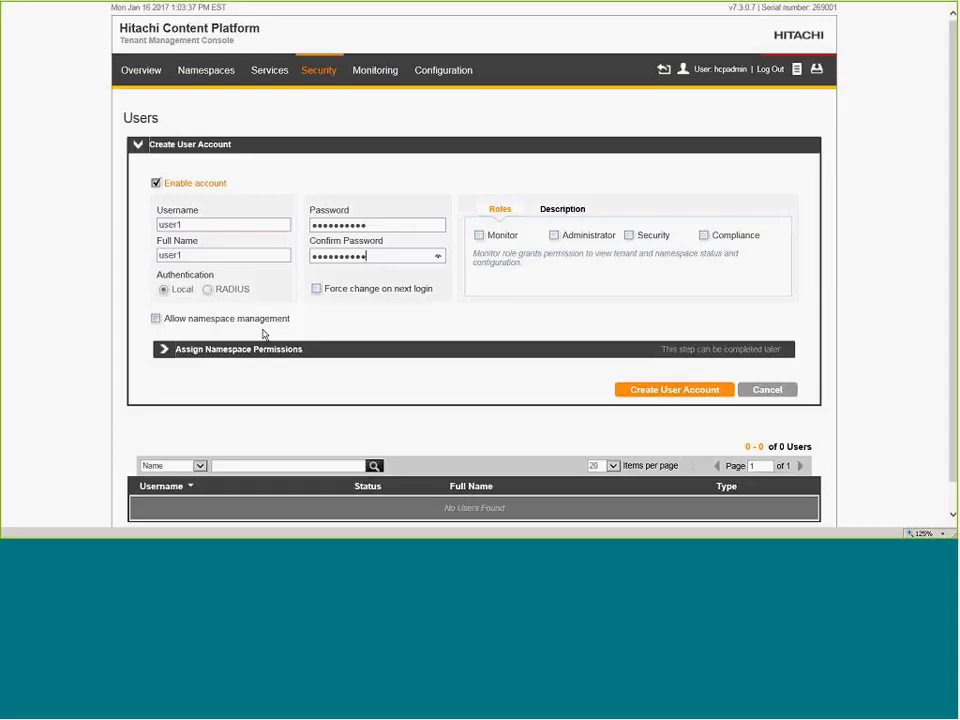
click(203, 350)
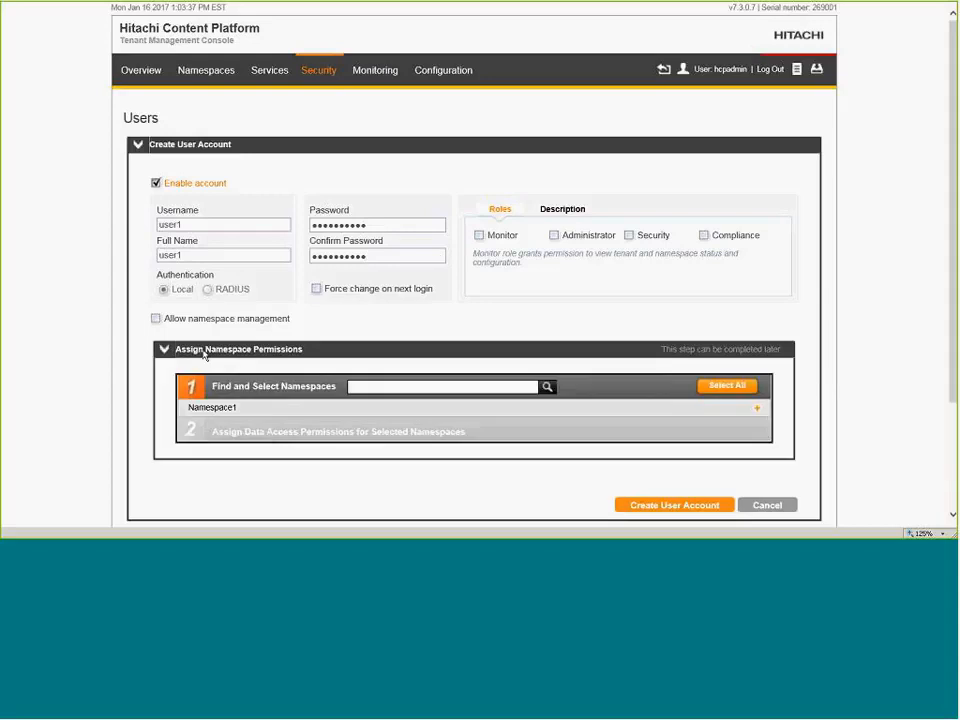
click(211, 410)
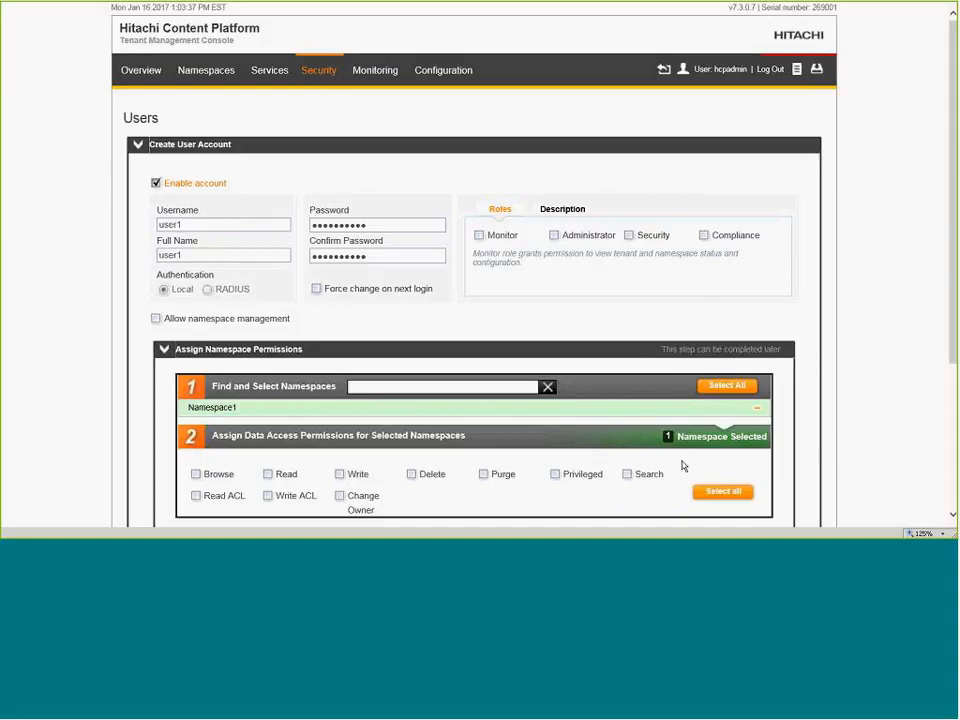
click(728, 492)
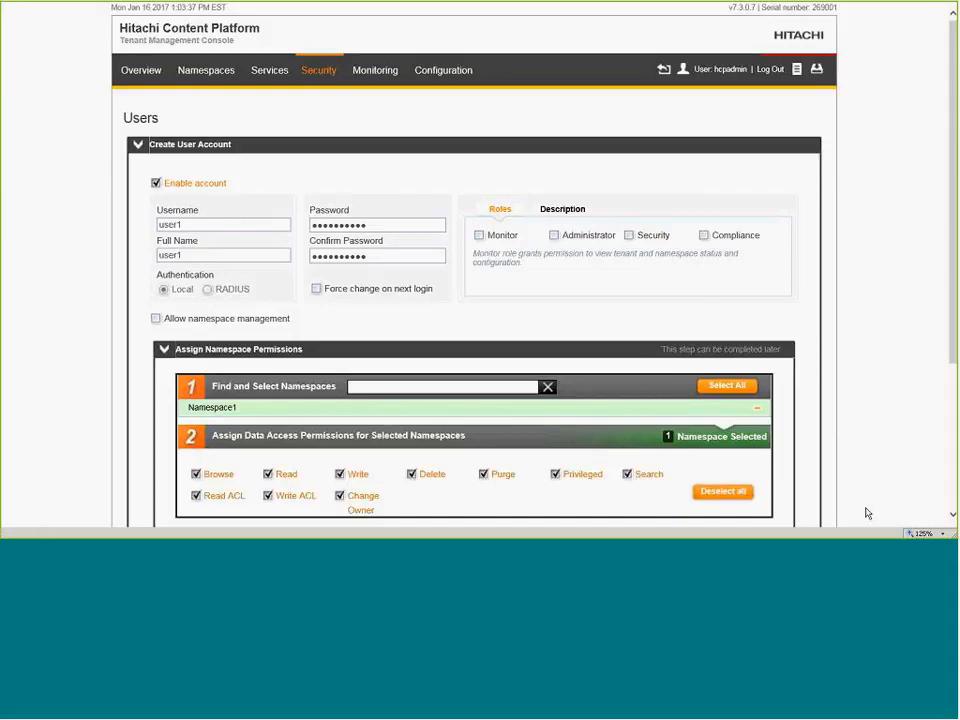
scroll(854, 488, down, 3)
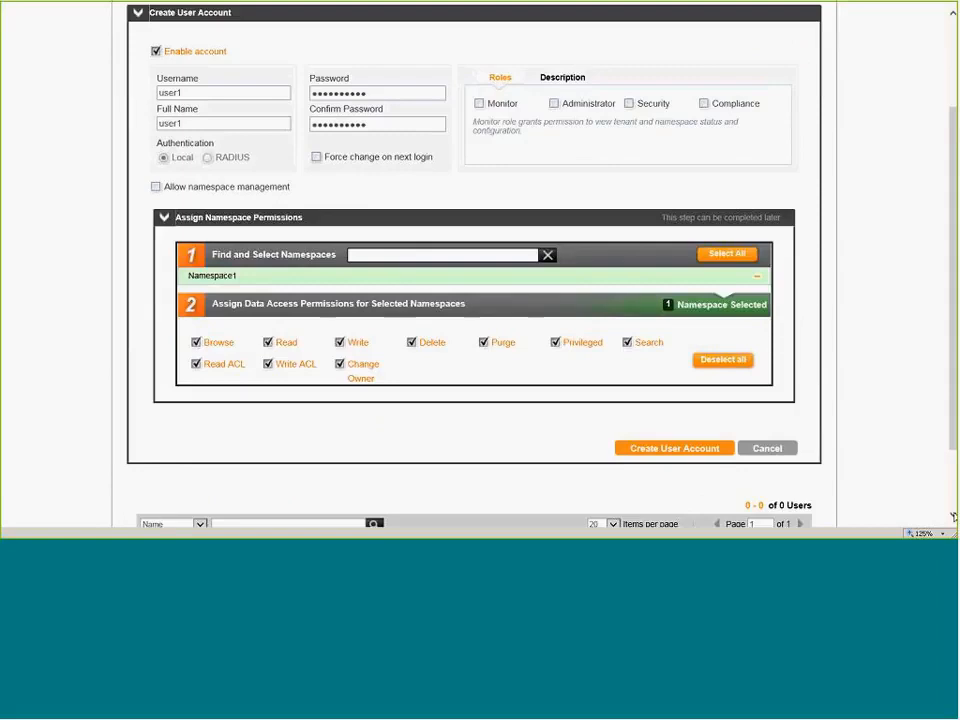
click(657, 449)
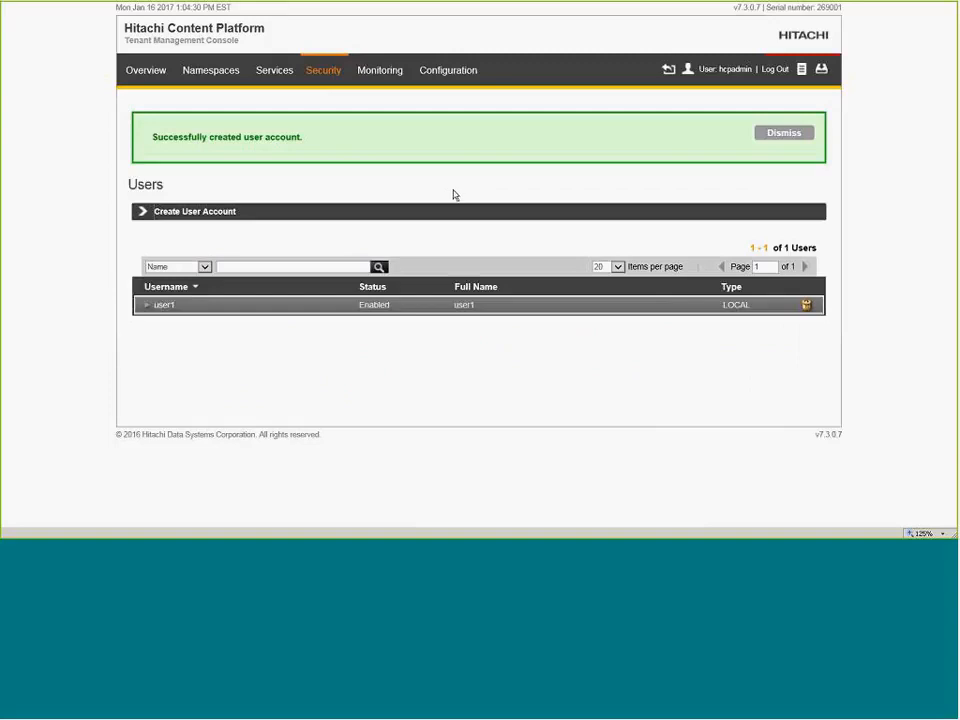
Review the tenant overview and the namespace list, ending on the overview page.
click(156, 79)
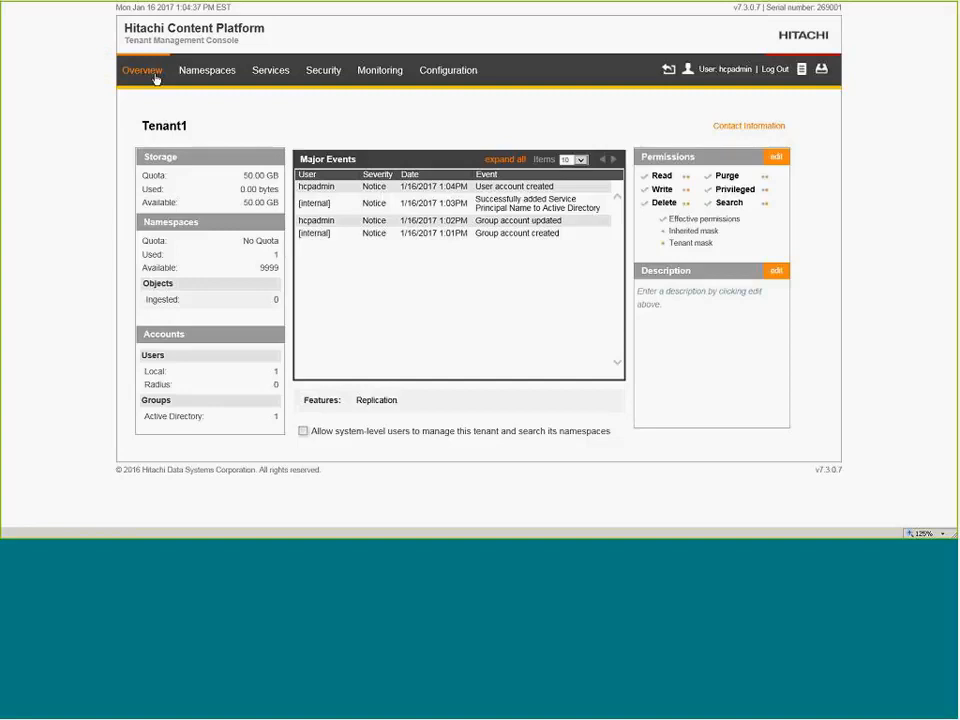
click(221, 79)
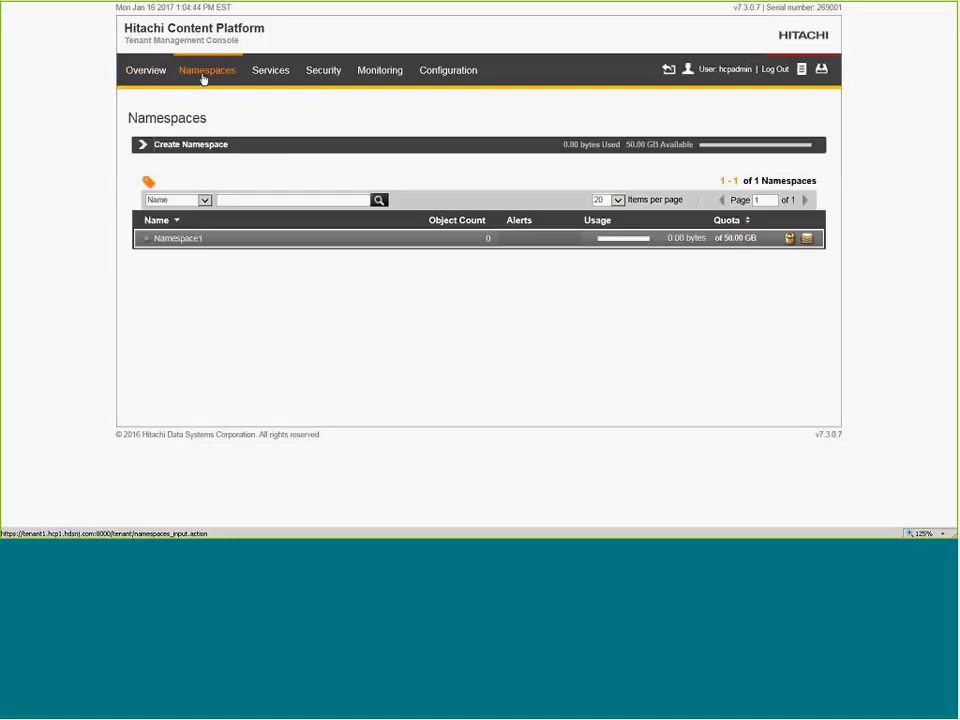
click(142, 75)
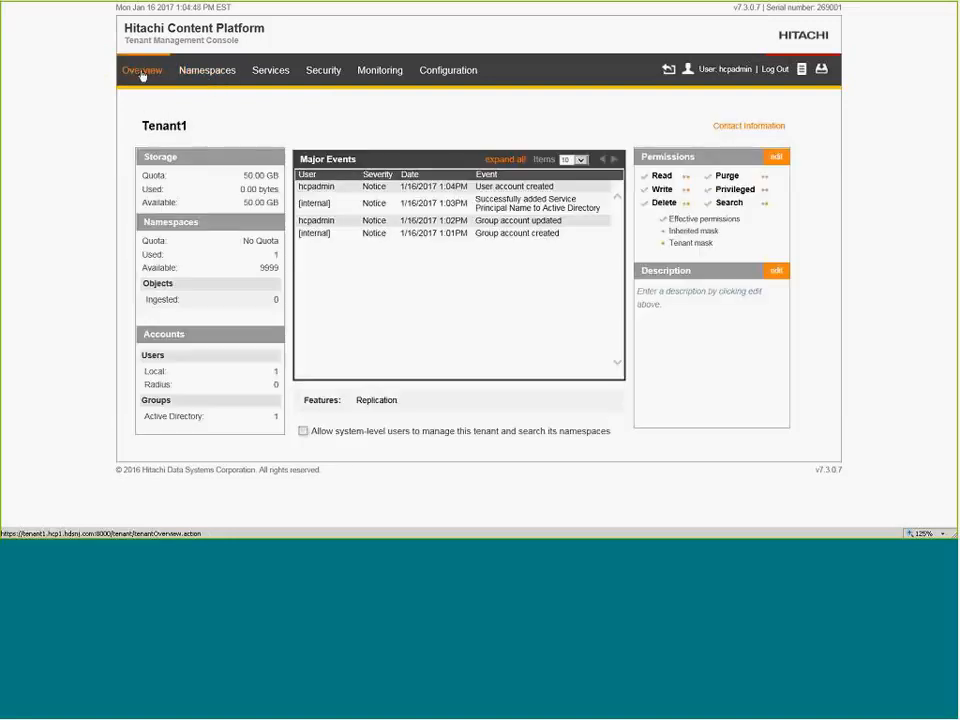